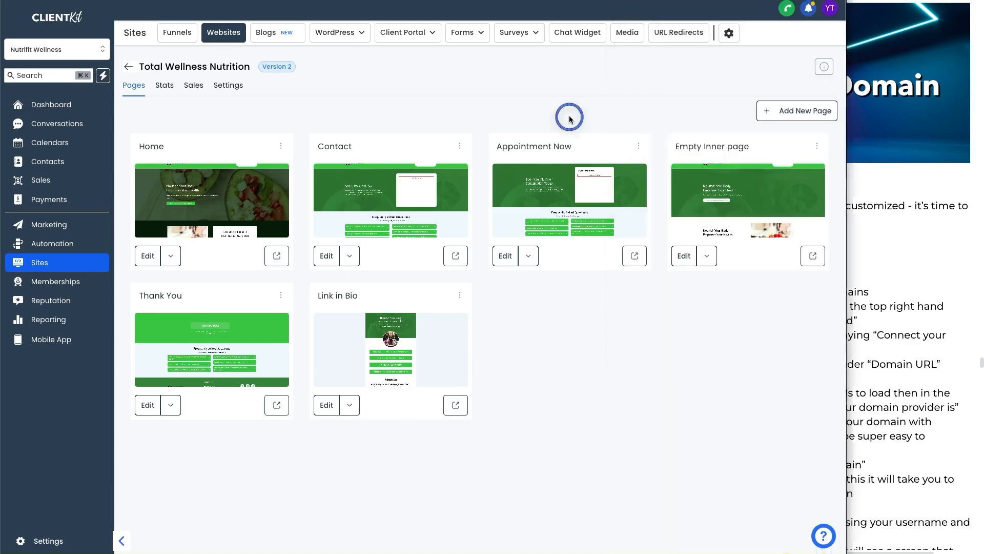
# - Review the domain options and add-a-domain notice in the Ads > FB Group Funnel funnel
pyautogui.click(177, 32)
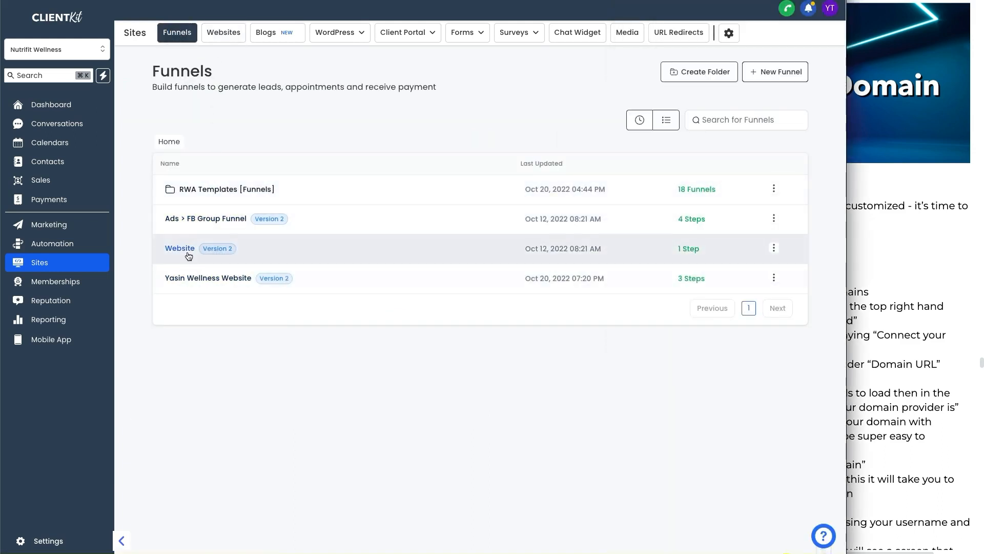
pyautogui.click(189, 221)
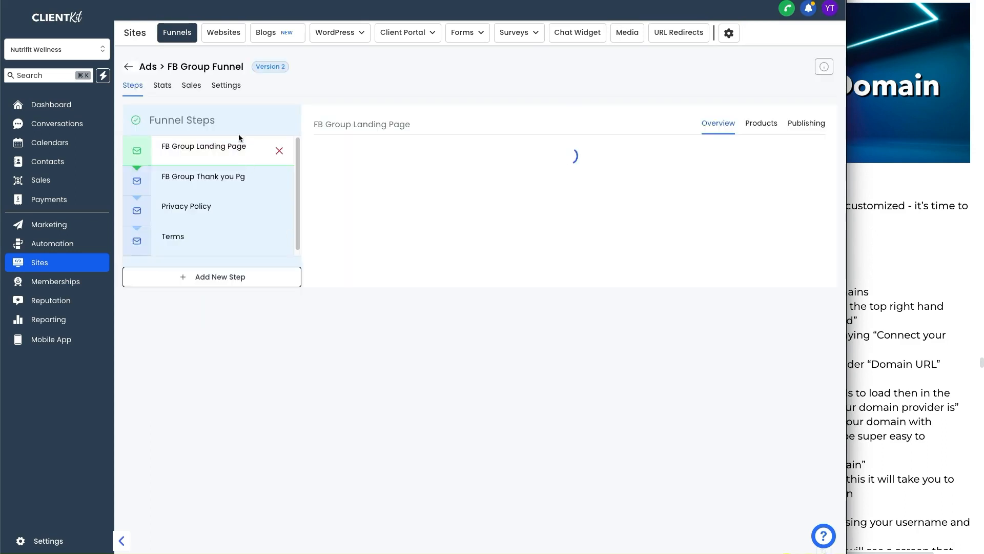
pyautogui.click(226, 85)
pyautogui.click(551, 154)
pyautogui.click(278, 133)
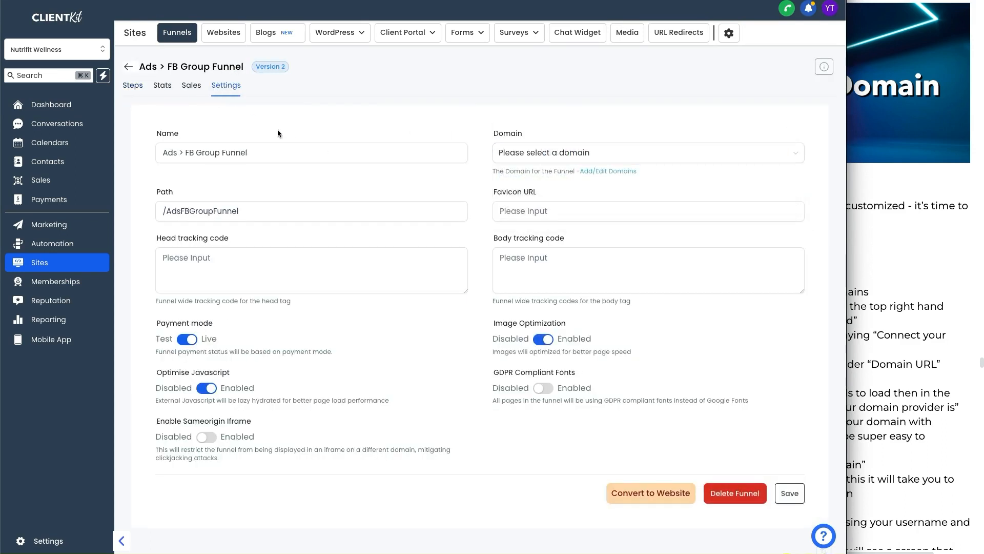
pyautogui.click(132, 85)
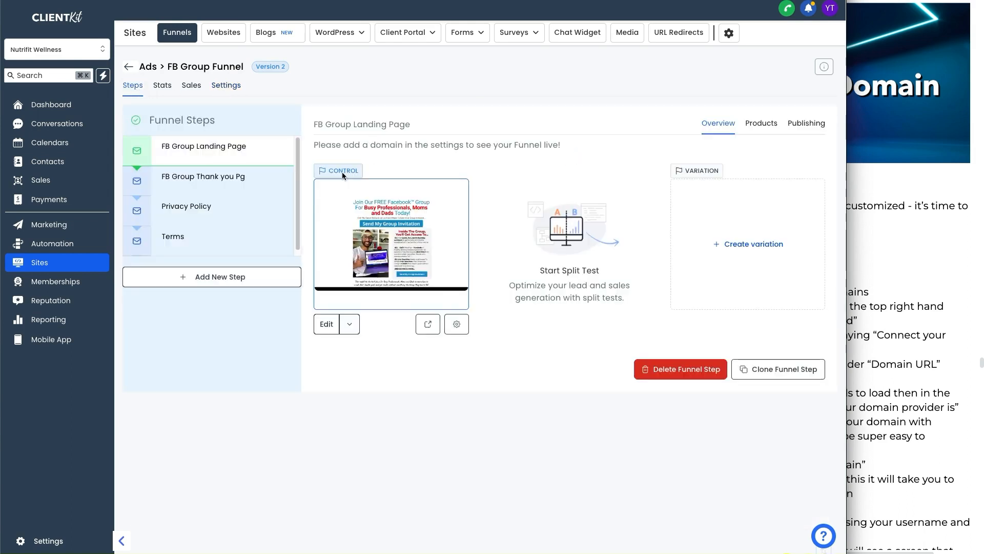
pyautogui.click(189, 180)
pyautogui.moveTo(390, 144); pyautogui.dragTo(559, 142)
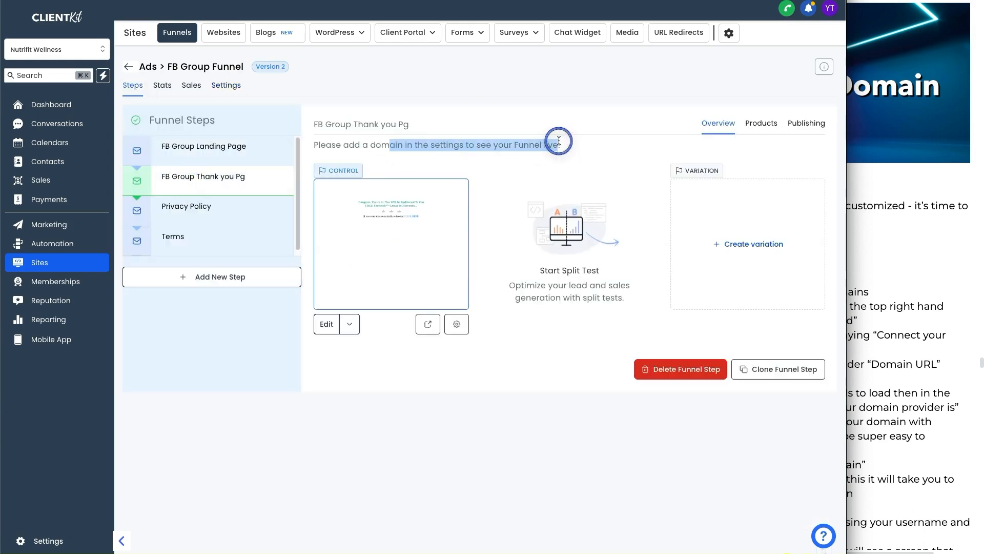
# - Open the Total Wellness Nutrition website's Settings page, where no domain is selected
pyautogui.click(221, 32)
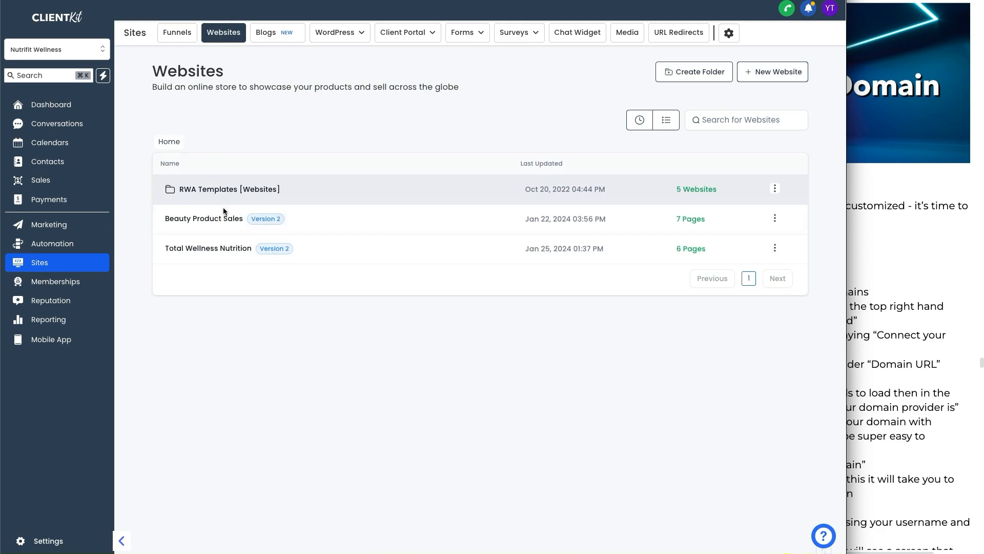
pyautogui.click(210, 311)
pyautogui.click(229, 85)
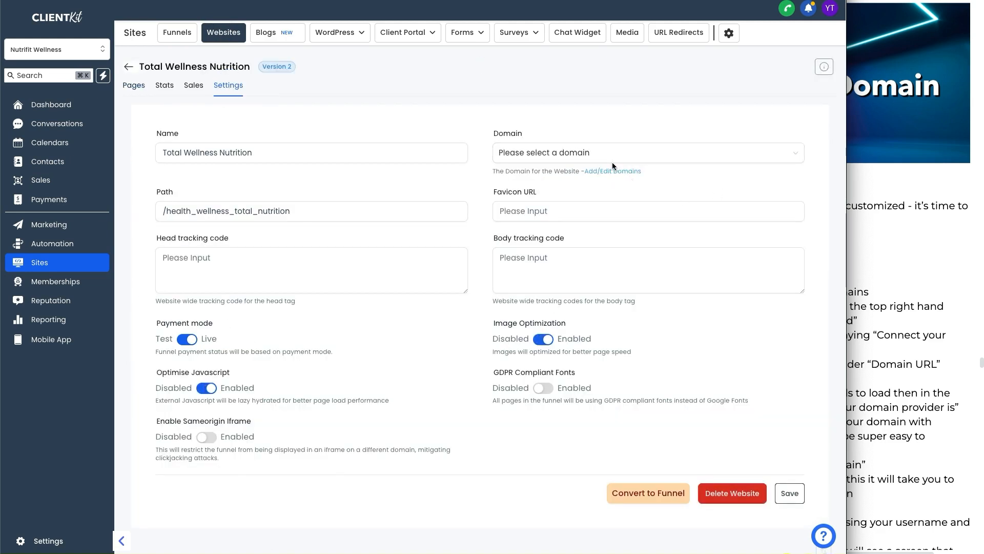
pyautogui.click(937, 192)
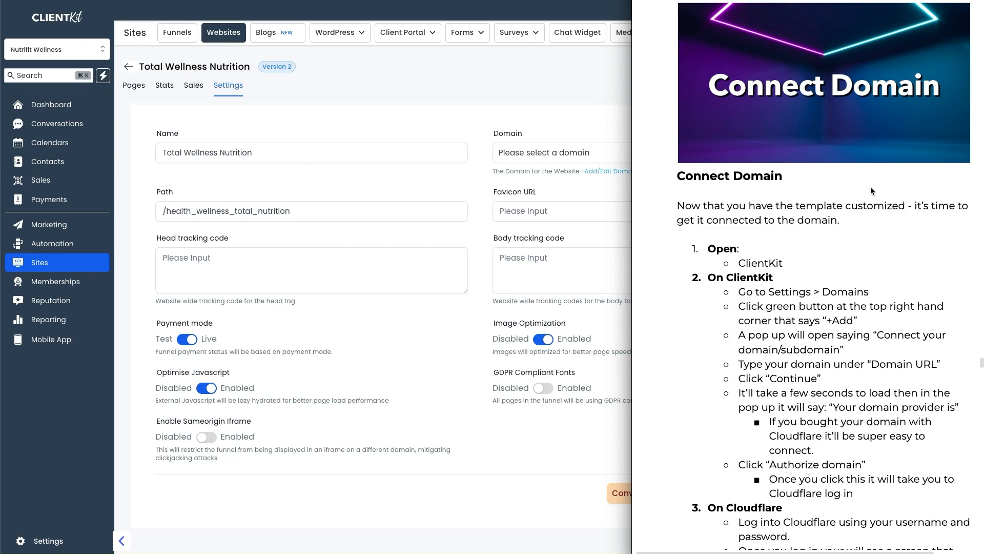
pyautogui.click(428, 89)
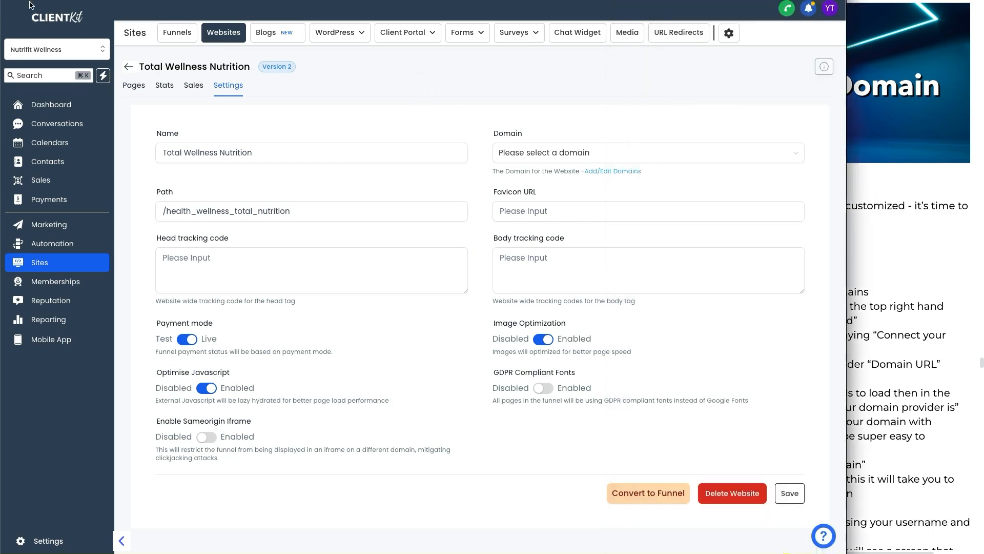
pyautogui.moveTo(79, 411); pyautogui.dragTo(45, 508)
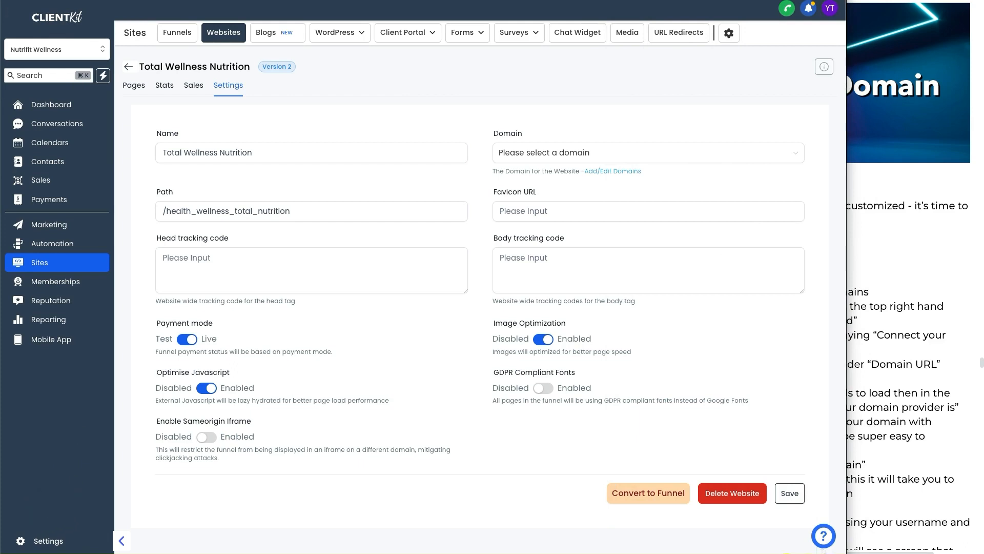
pyautogui.click(41, 541)
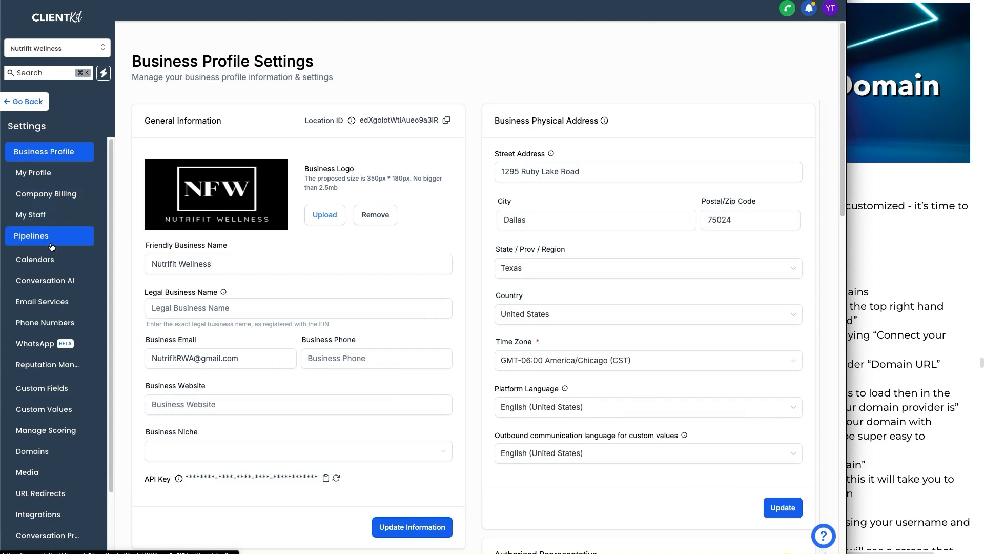
pyautogui.click(32, 451)
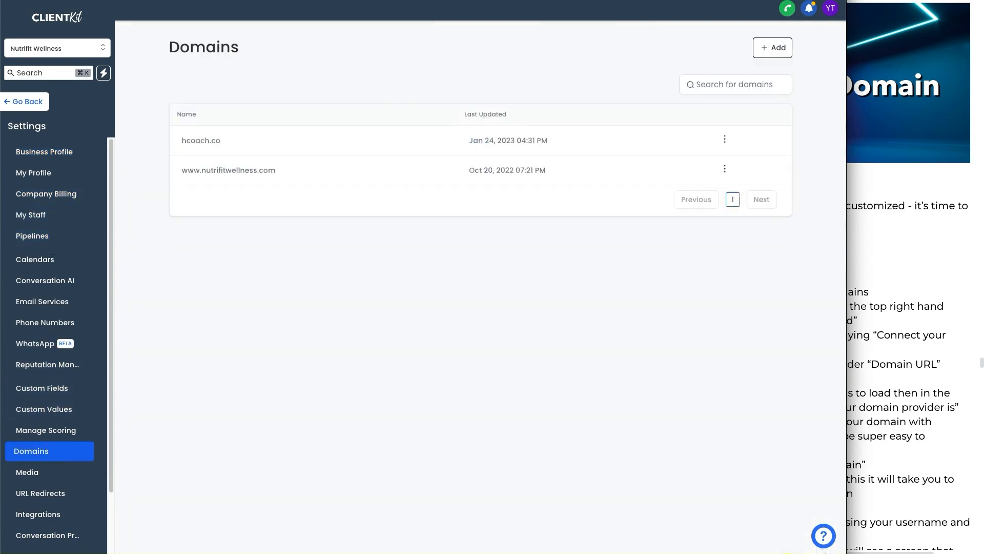
pyautogui.moveTo(161, 342)
pyautogui.mouseDown()
pyautogui.moveTo(171, 369)
pyautogui.moveTo(89, 452)
pyautogui.moveTo(102, 456)
pyautogui.mouseUp()
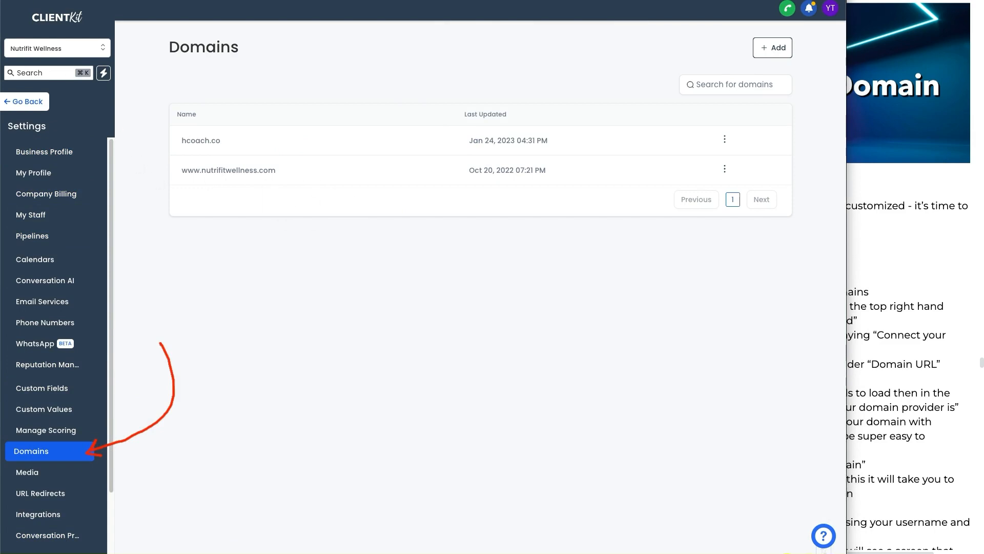
pyautogui.click(360, 266)
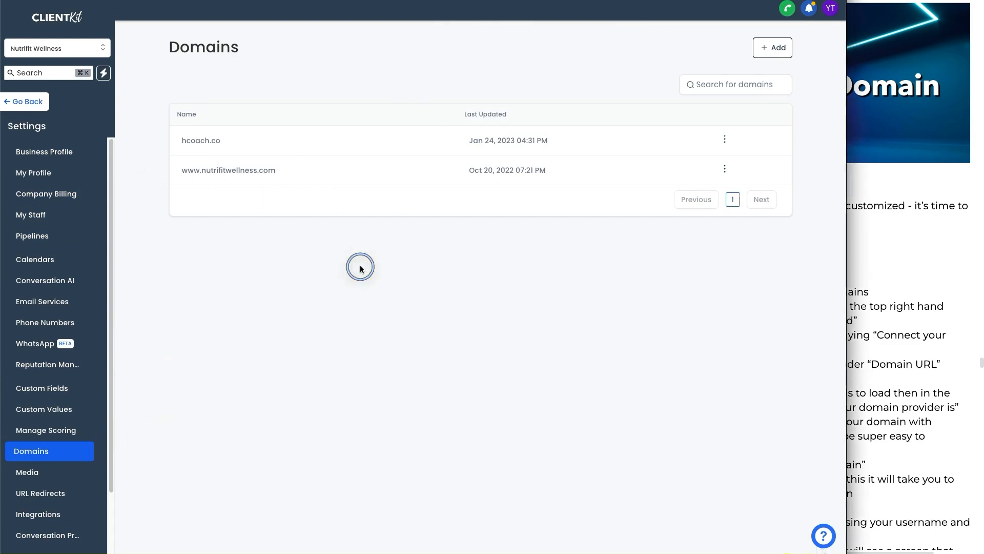
pyautogui.click(806, 59)
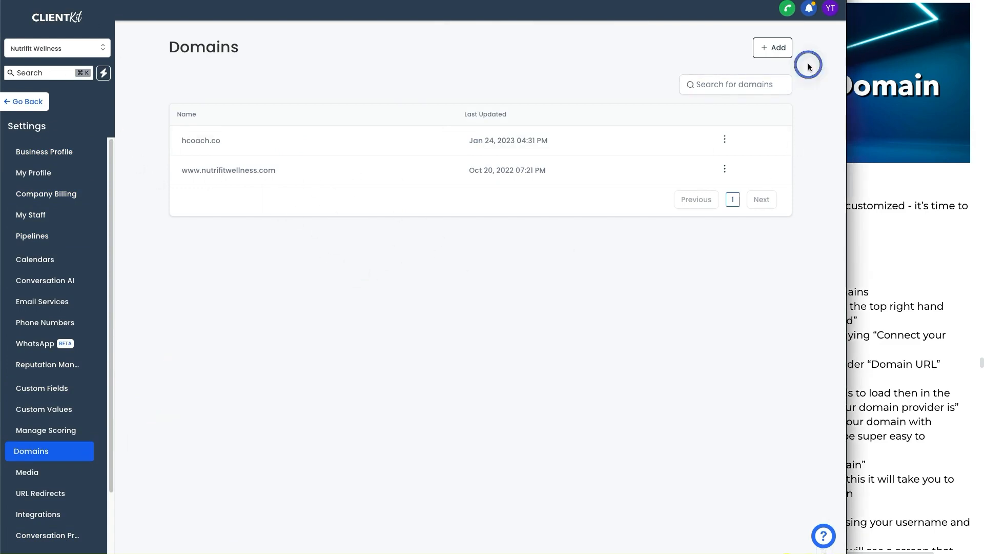
pyautogui.click(783, 56)
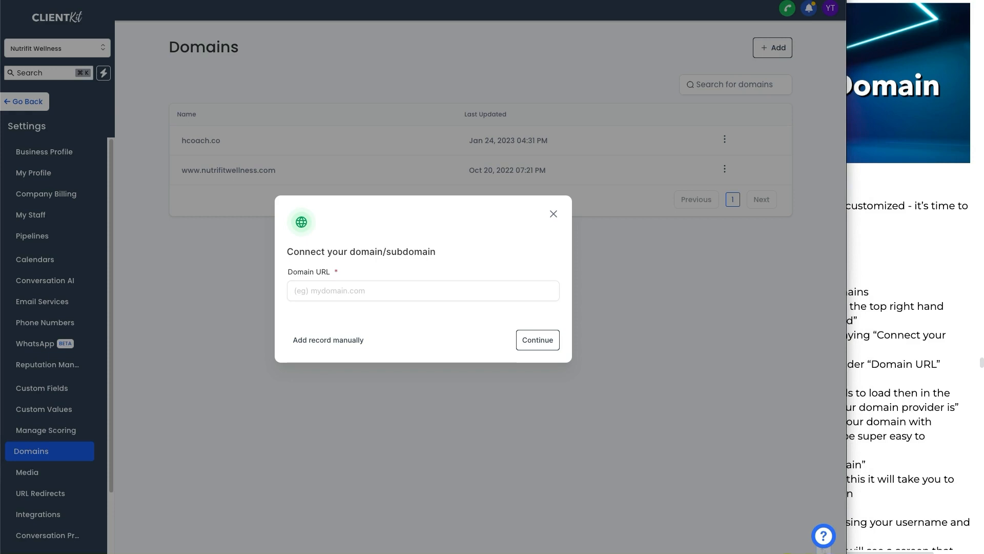
# - Enter theyasin.com as the Domain URL and continue until Cloudflare is detected as provider
pyautogui.click(931, 304)
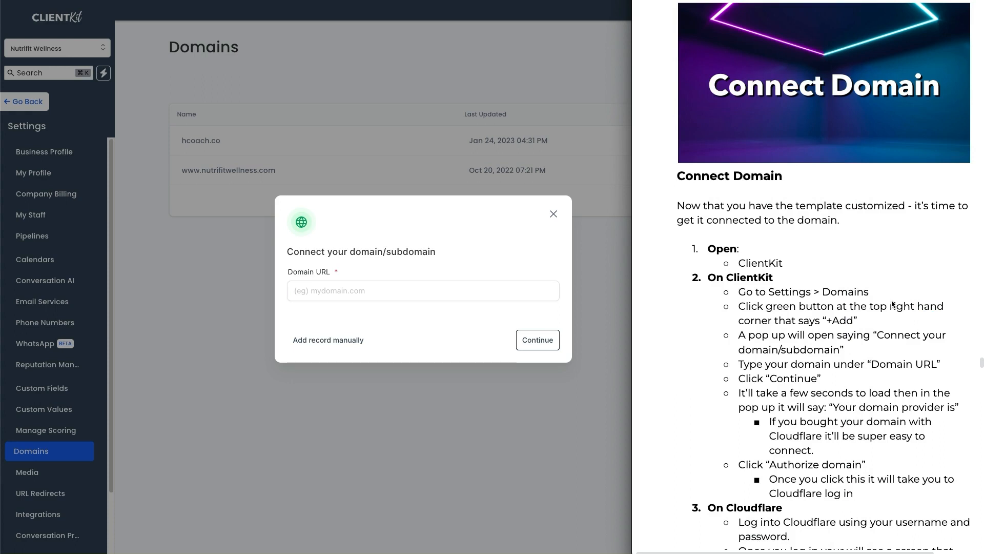
pyautogui.click(462, 289)
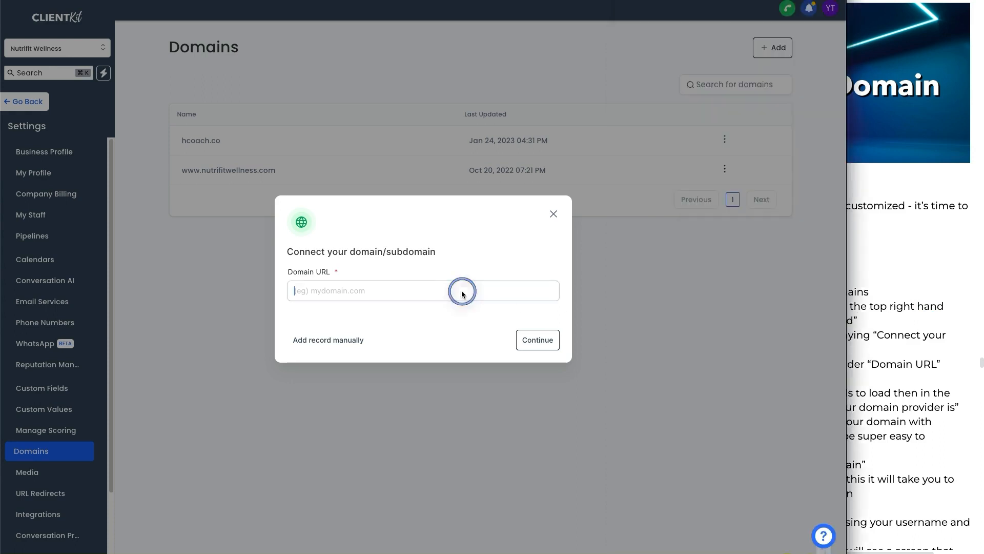
pyautogui.write('theyasin')
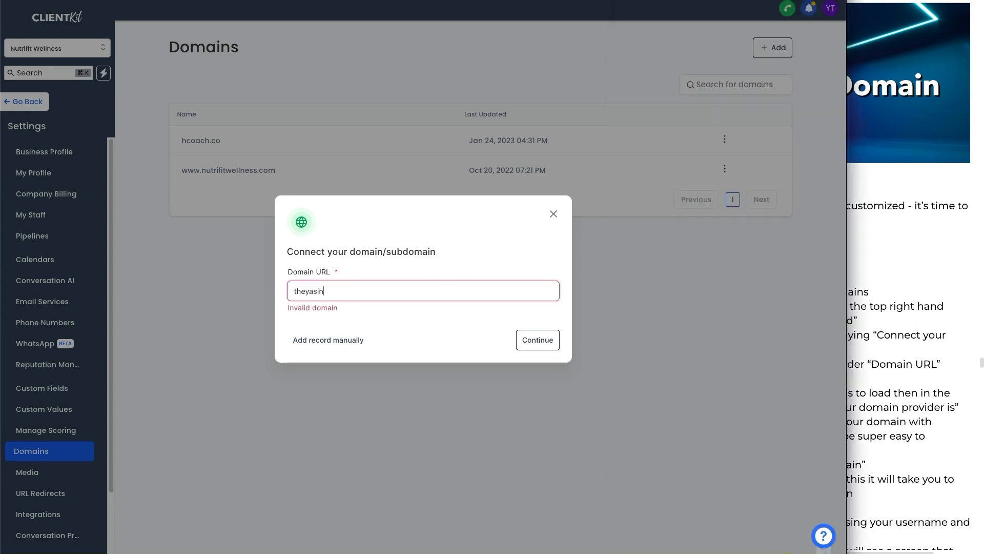
pyautogui.write('.com')
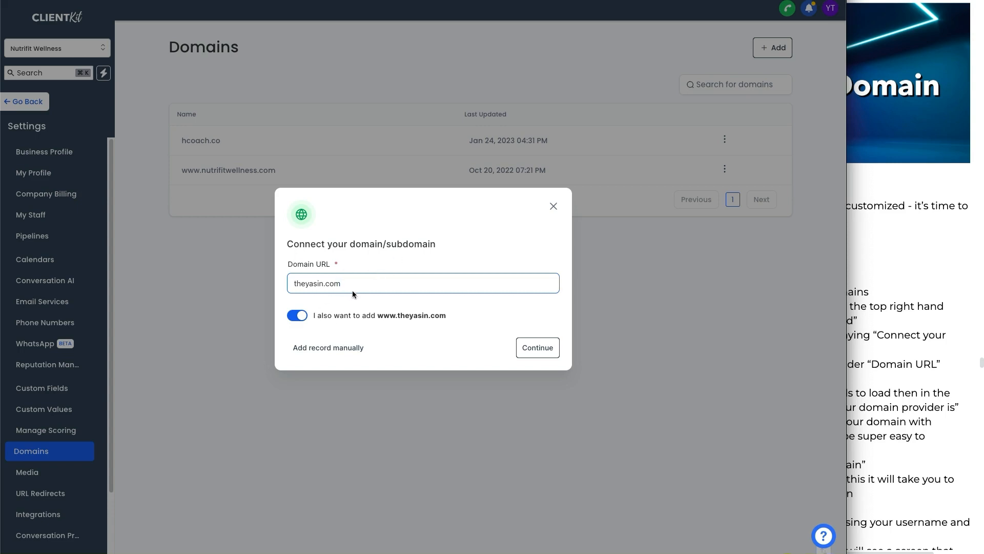
pyautogui.click(379, 316)
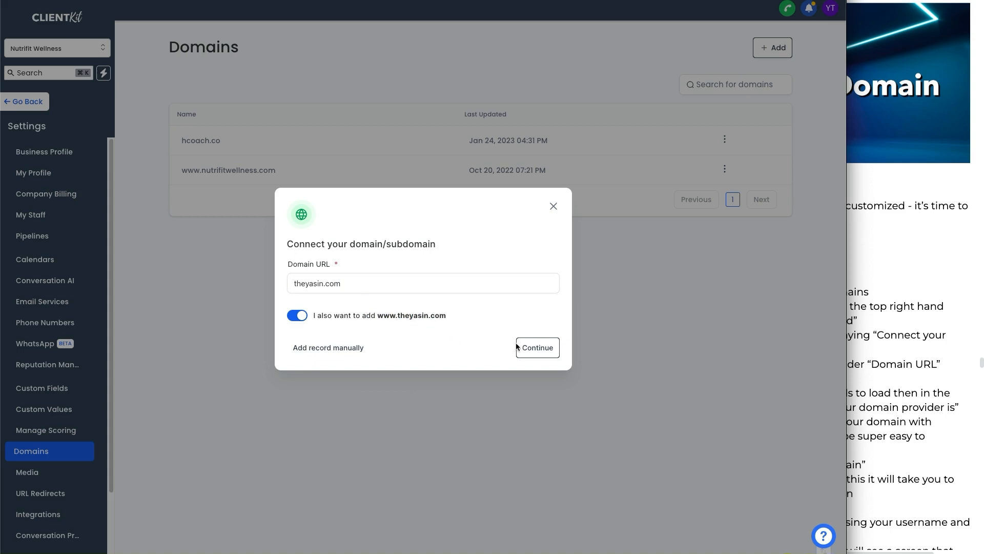
pyautogui.click(537, 348)
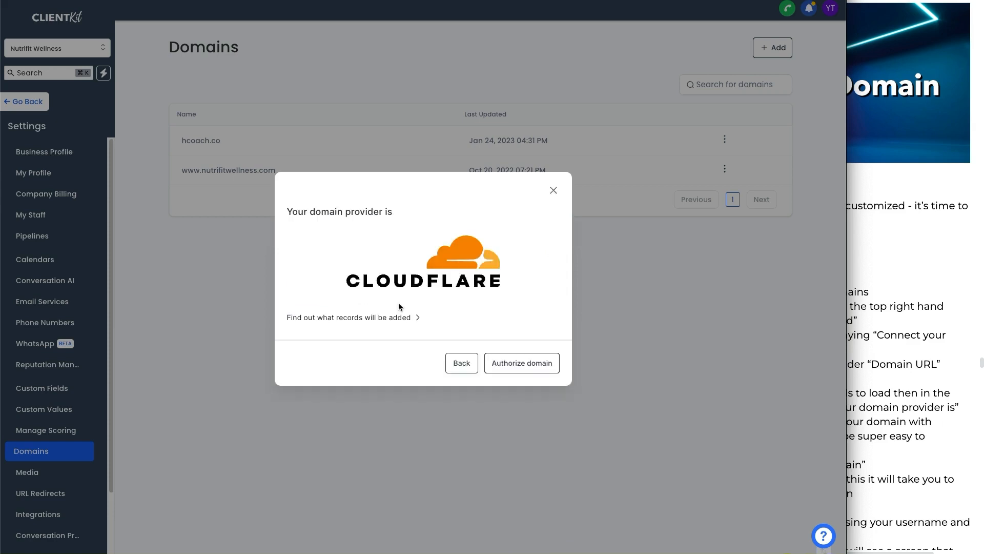
pyautogui.moveTo(330, 211); pyautogui.dragTo(397, 212)
pyautogui.click(396, 211)
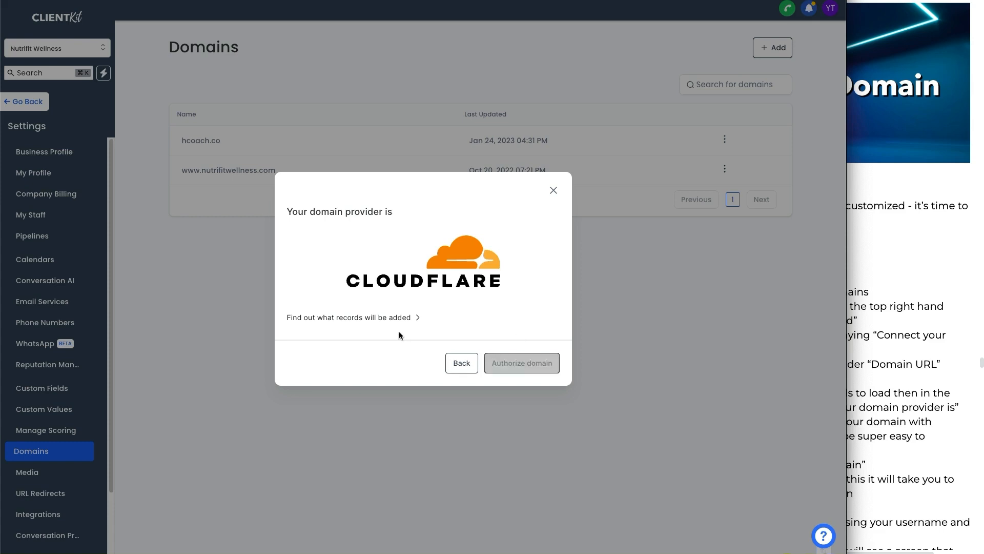
pyautogui.click(398, 318)
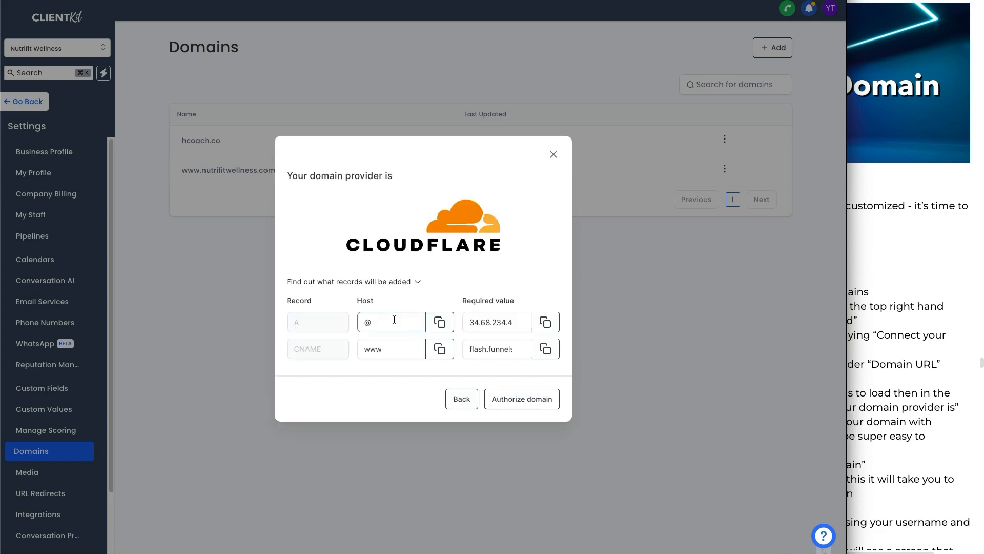
pyautogui.click(404, 283)
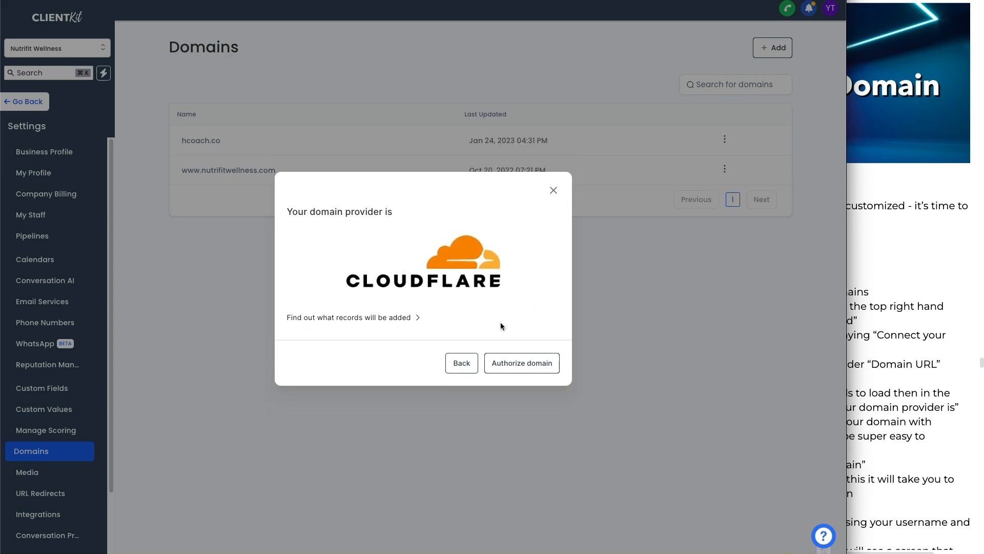
# - Authorize theyasin.com with Cloudflare and approve adding its A and CNAME DNS records
pyautogui.click(526, 365)
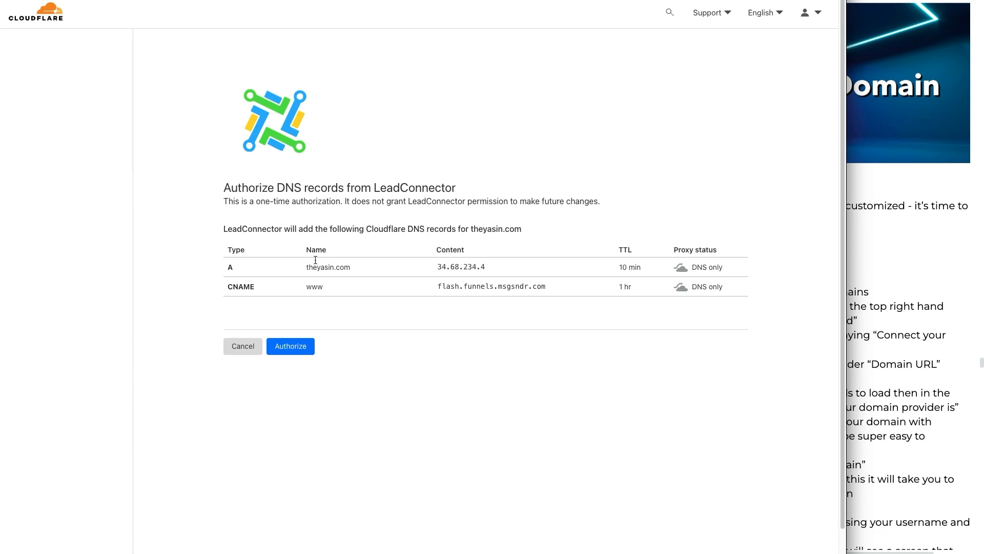
pyautogui.click(309, 345)
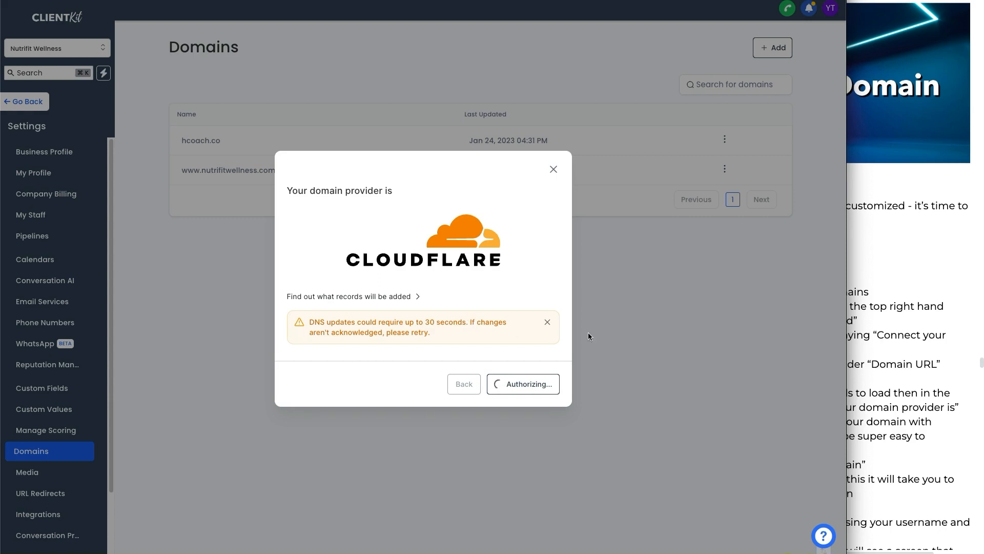
# - Scroll through the Connect Domain guide, highlighting its Cloudflare steps
pyautogui.click(899, 314)
pyautogui.scroll(-1, 813, 277)
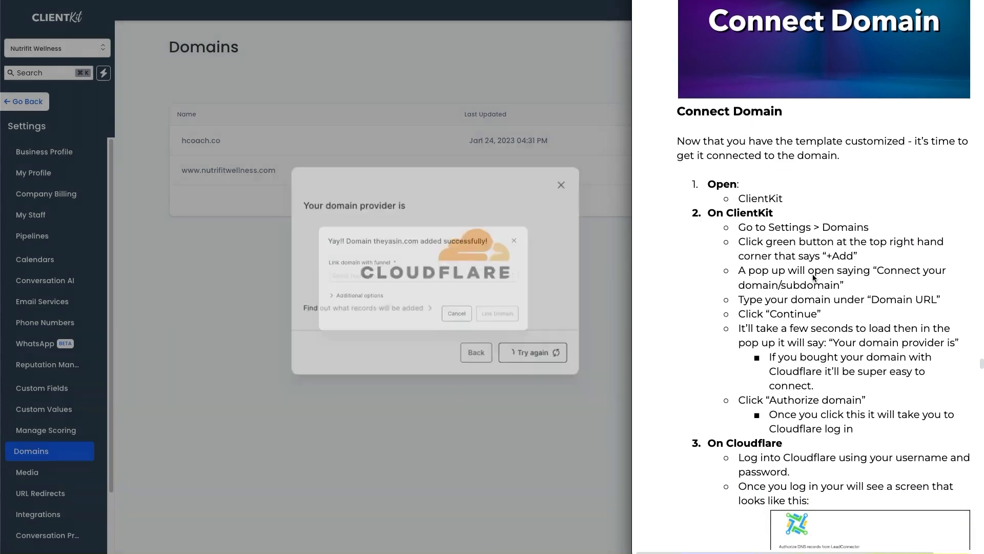
pyautogui.scroll(-1, 814, 277)
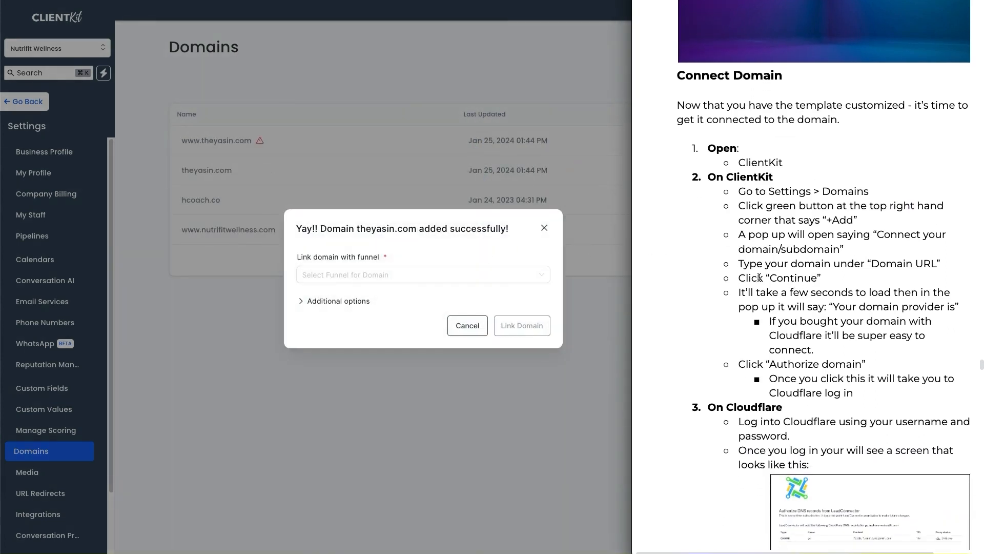
pyautogui.scroll(-4, 820, 269)
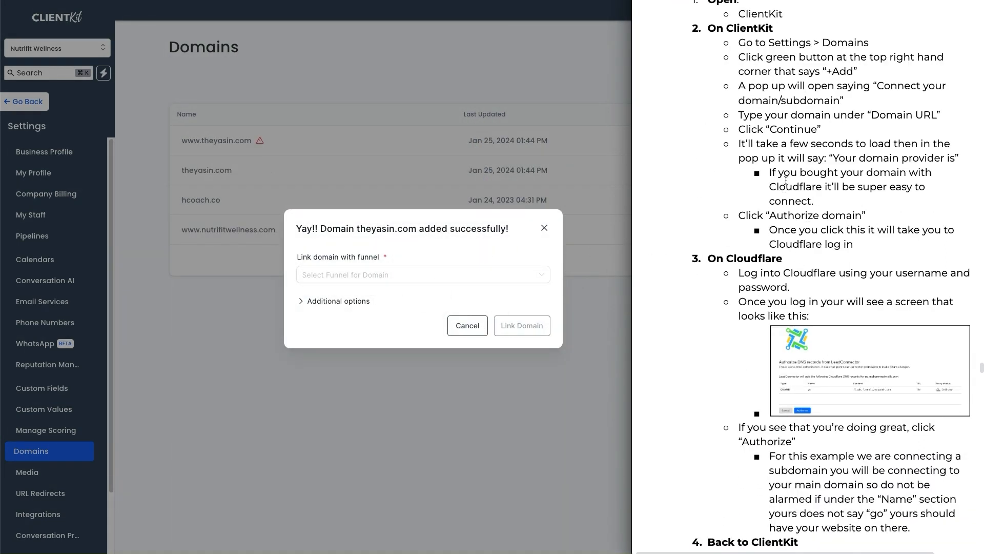
pyautogui.moveTo(740, 29); pyautogui.dragTo(866, 232)
pyautogui.scroll(-3, 769, 185)
pyautogui.moveTo(760, 167); pyautogui.dragTo(849, 363)
pyautogui.scroll(-2, 777, 184)
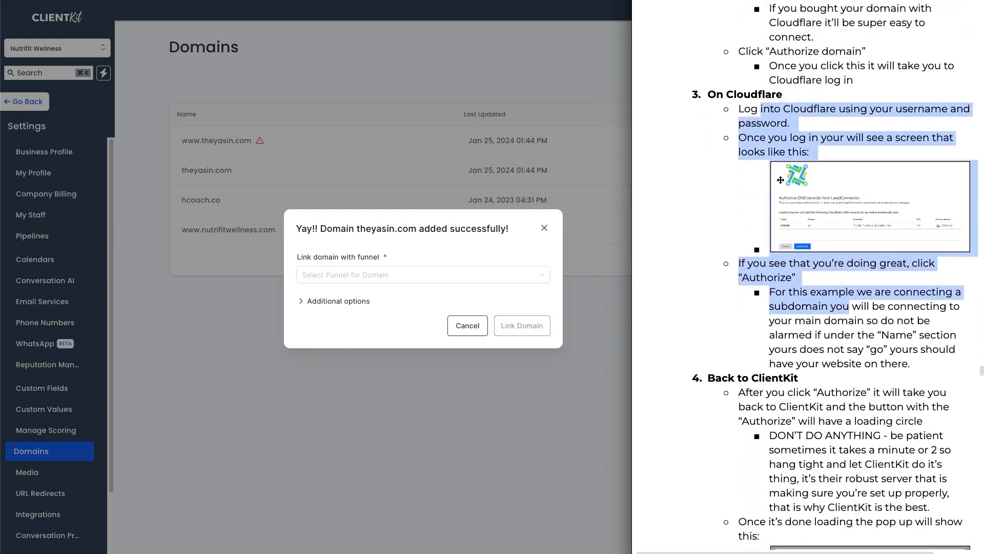
pyautogui.scroll(-3, 799, 184)
# - Review the domain-added dialog's funnel list and additional options, then close it unlinked
pyautogui.click(453, 241)
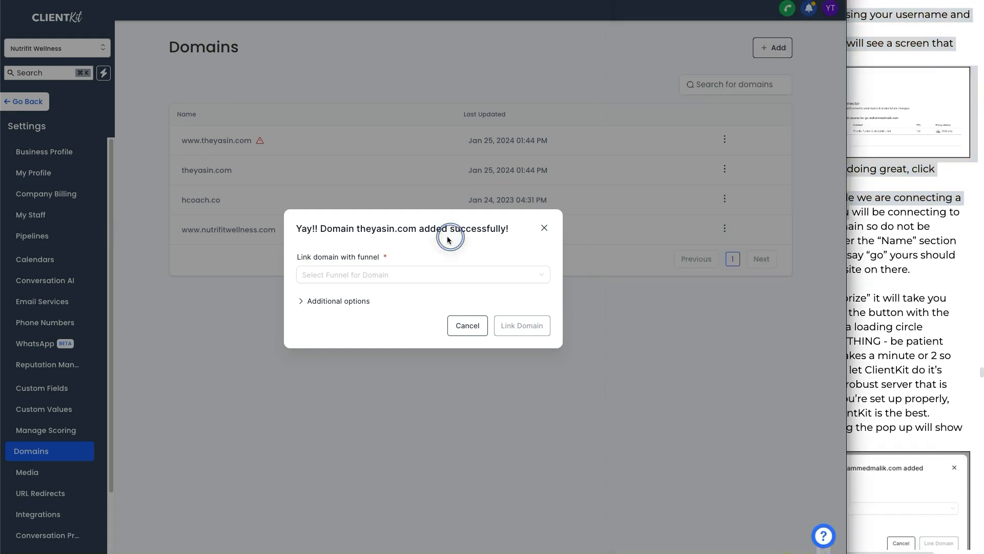
pyautogui.moveTo(332, 229); pyautogui.dragTo(454, 229)
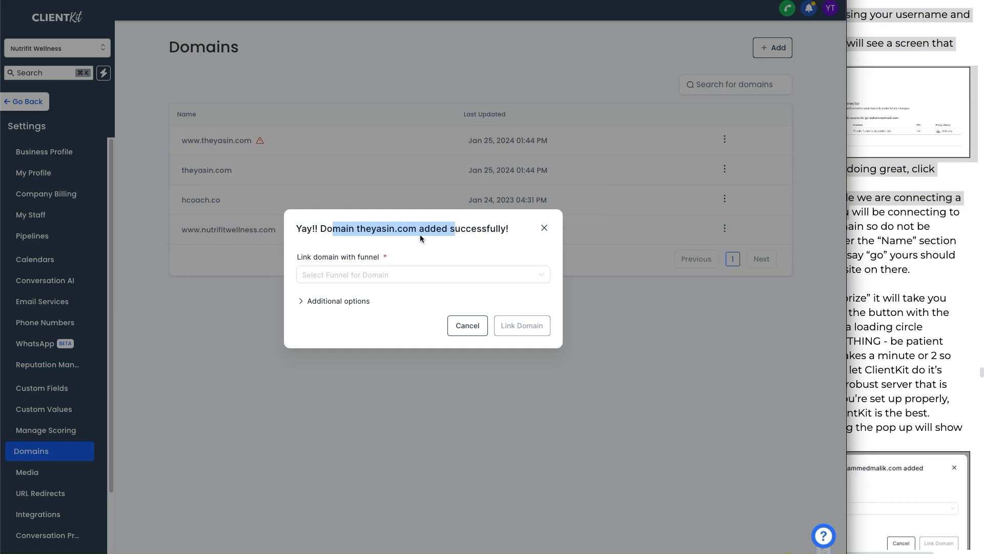
pyautogui.click(388, 278)
pyautogui.click(396, 250)
pyautogui.click(350, 298)
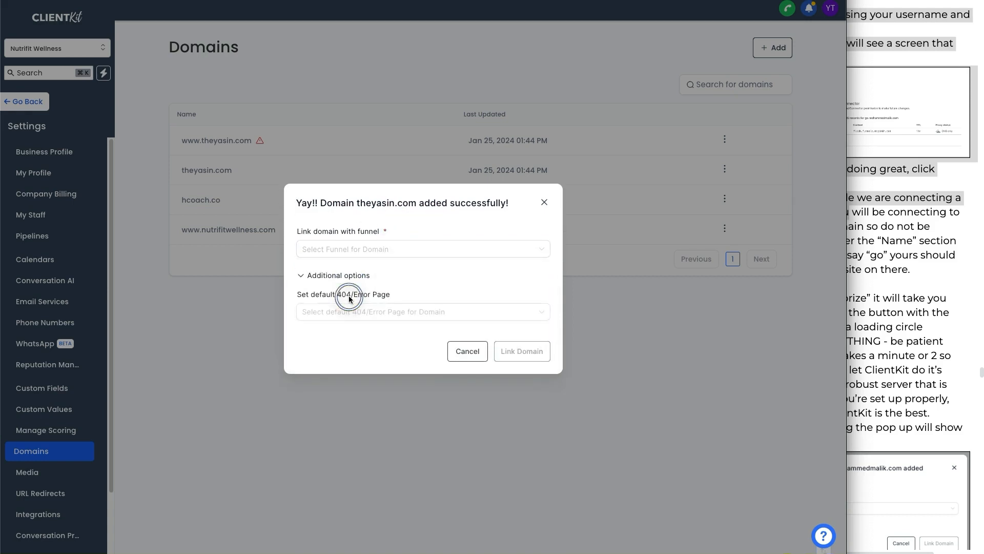
pyautogui.click(344, 277)
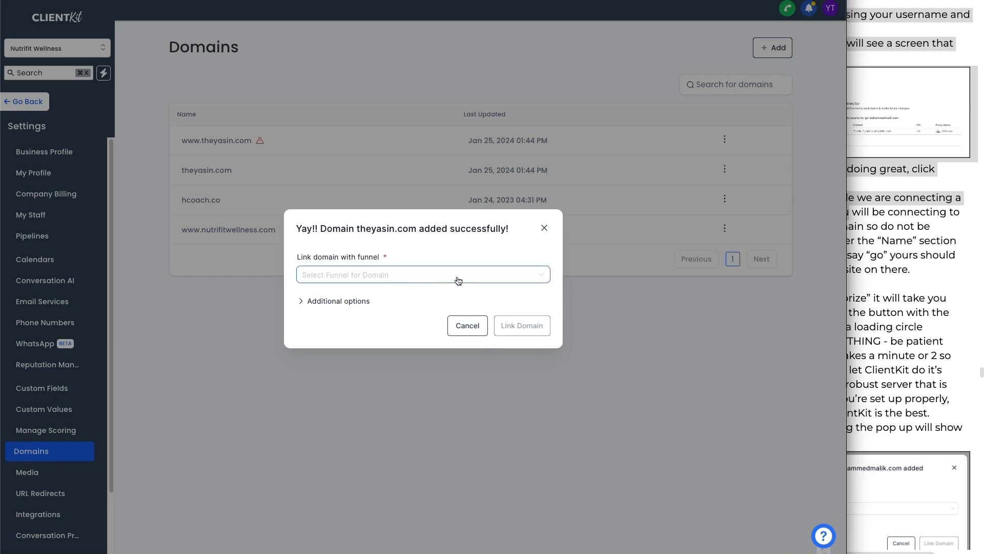
pyautogui.click(399, 274)
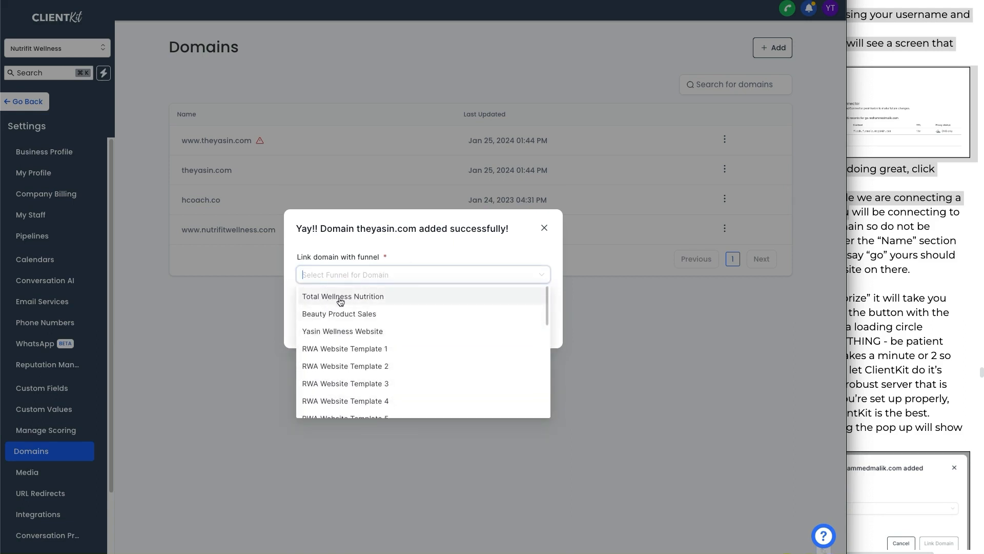
pyautogui.click(451, 255)
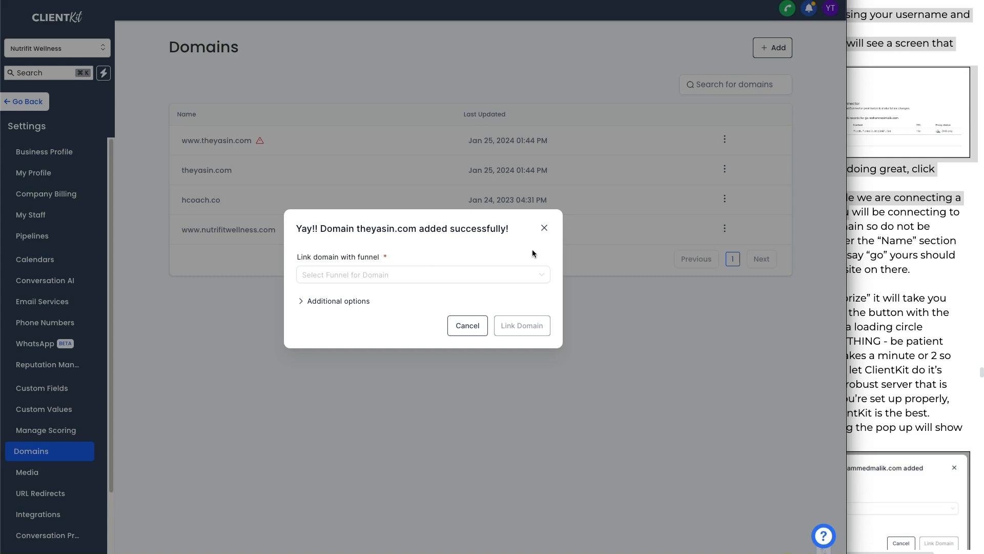
pyautogui.click(545, 229)
pyautogui.click(418, 299)
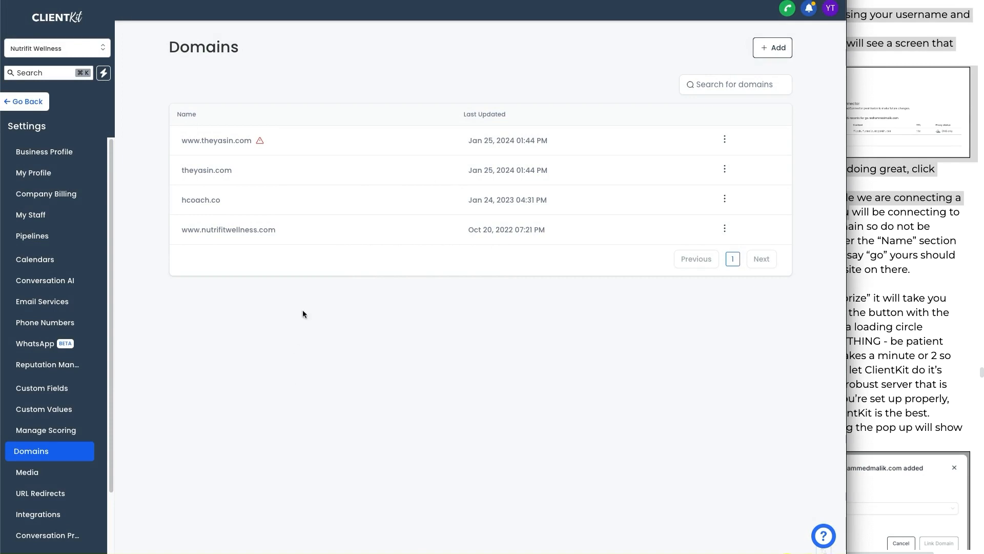
pyautogui.moveTo(259, 144)
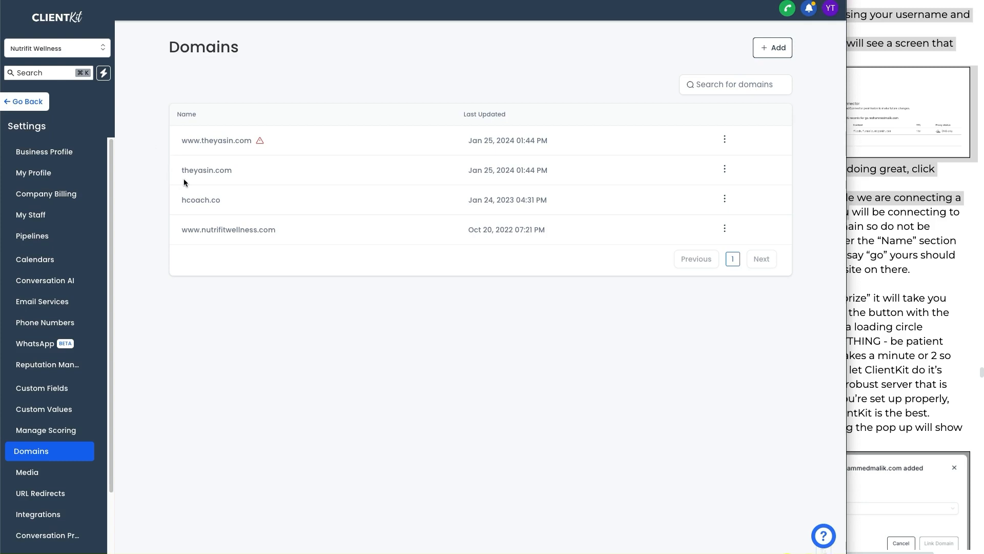
pyautogui.moveTo(180, 176)
pyautogui.mouseDown()
pyautogui.moveTo(239, 175)
pyautogui.moveTo(169, 161)
pyautogui.moveTo(176, 177)
pyautogui.mouseUp()
pyautogui.moveTo(191, 148); pyautogui.dragTo(199, 146)
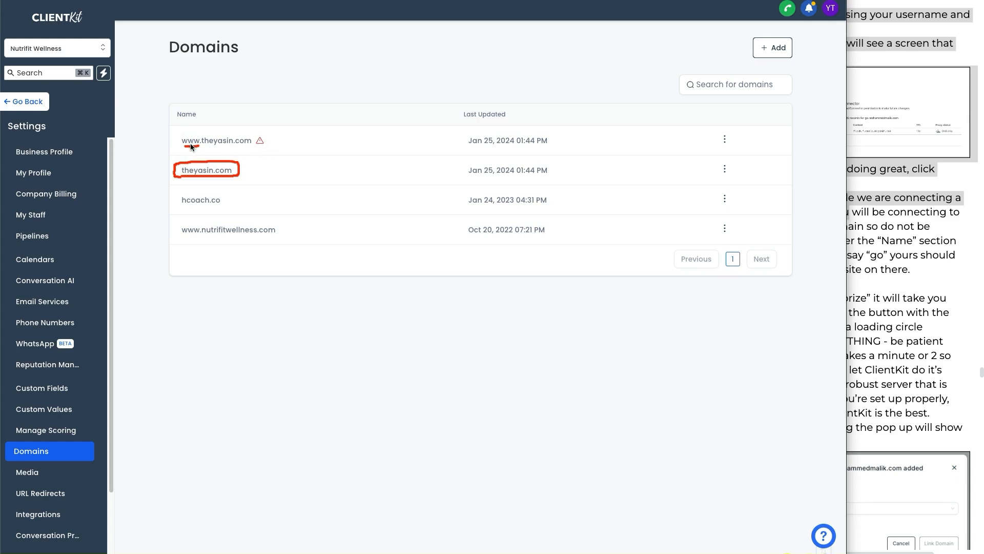
pyautogui.moveTo(269, 140); pyautogui.dragTo(259, 169)
pyautogui.press('Escape')
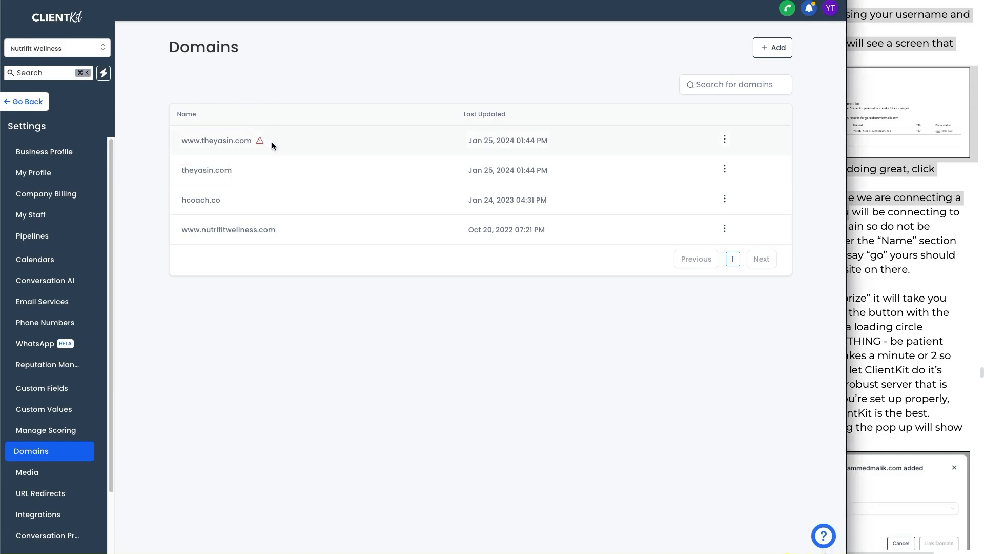
pyautogui.click(53, 495)
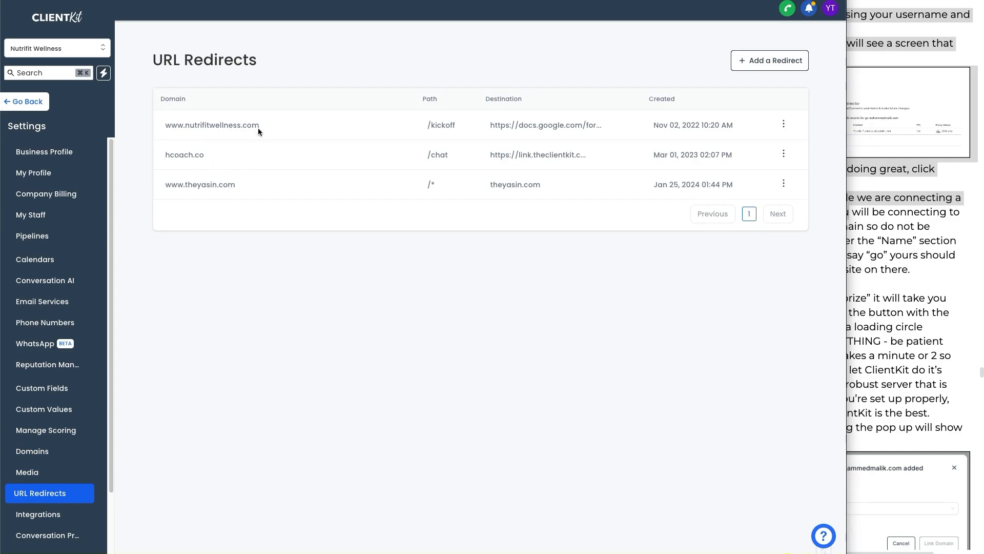
pyautogui.moveTo(181, 189)
pyautogui.mouseDown()
pyautogui.moveTo(182, 175)
pyautogui.moveTo(154, 182)
pyautogui.moveTo(231, 205)
pyautogui.moveTo(198, 173)
pyautogui.moveTo(182, 172)
pyautogui.mouseUp()
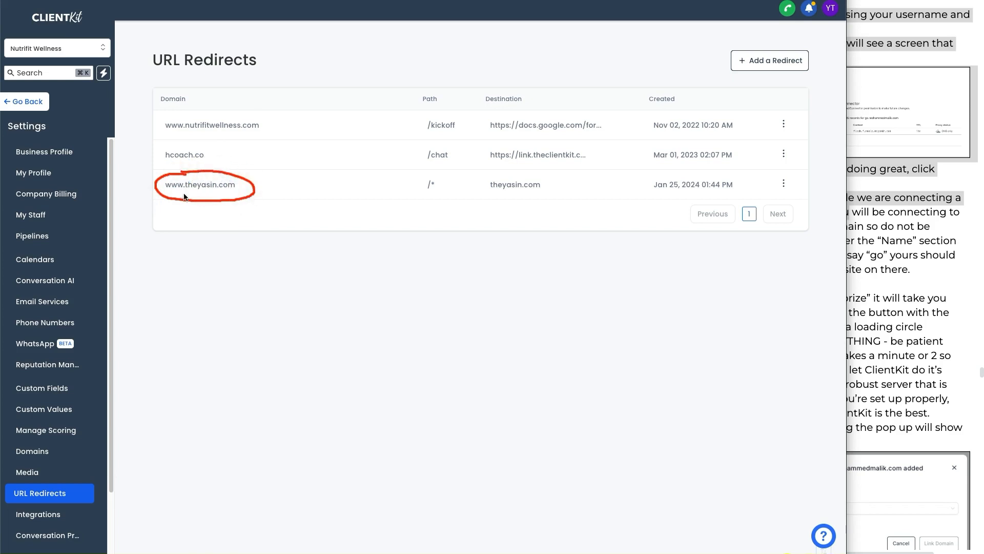
pyautogui.moveTo(424, 195); pyautogui.dragTo(549, 198)
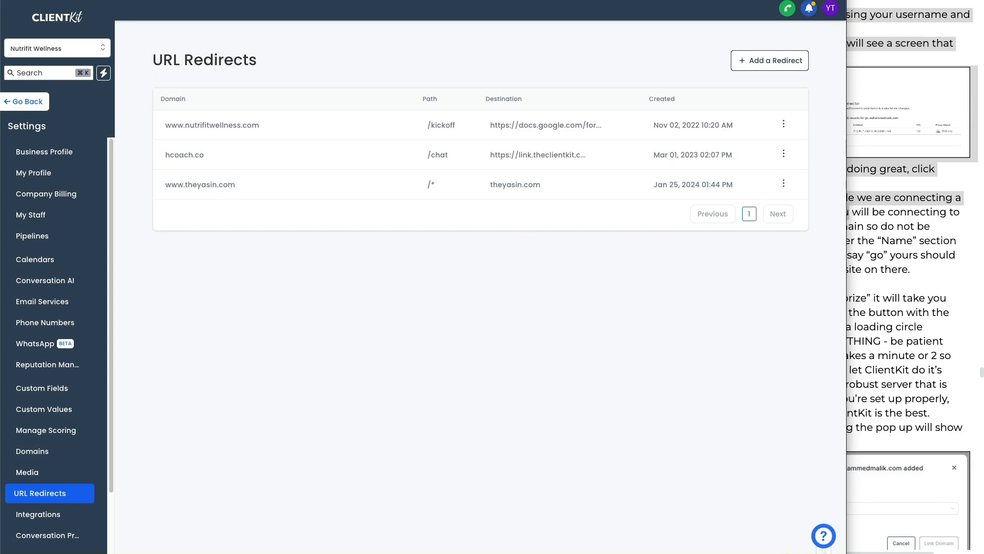
pyautogui.click(22, 107)
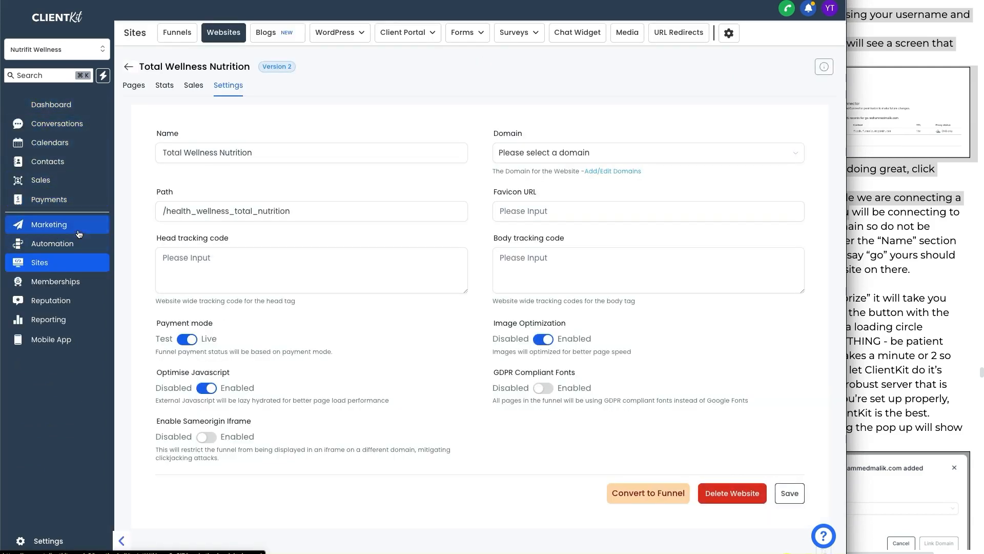
# - Choose theyasin.com in the Total Wellness Nutrition Domain dropdown and save it
pyautogui.click(221, 34)
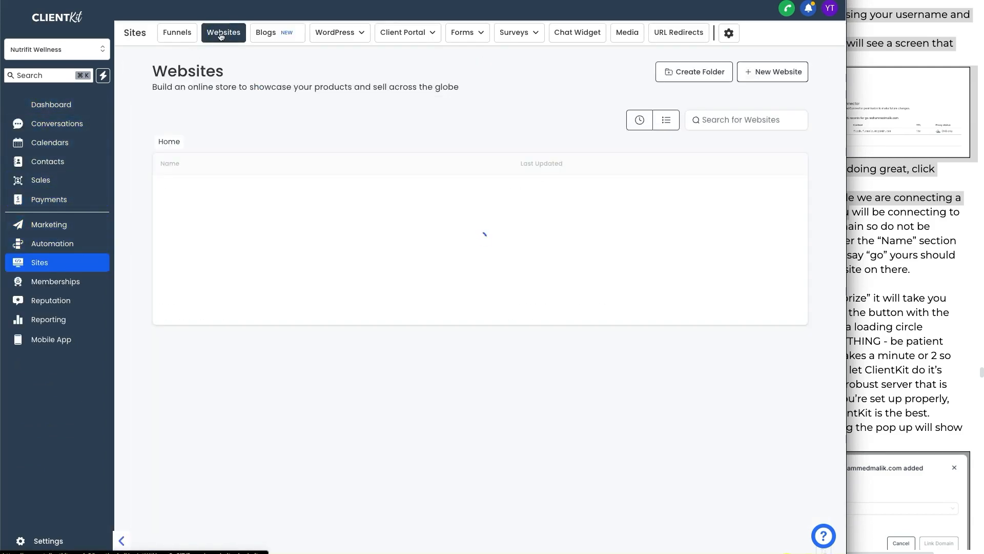
pyautogui.click(210, 249)
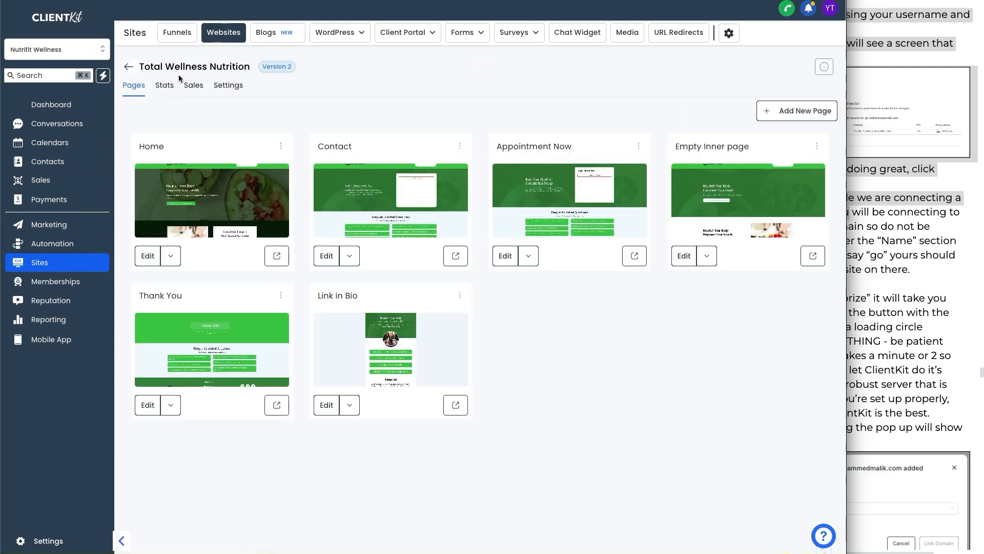
pyautogui.click(227, 87)
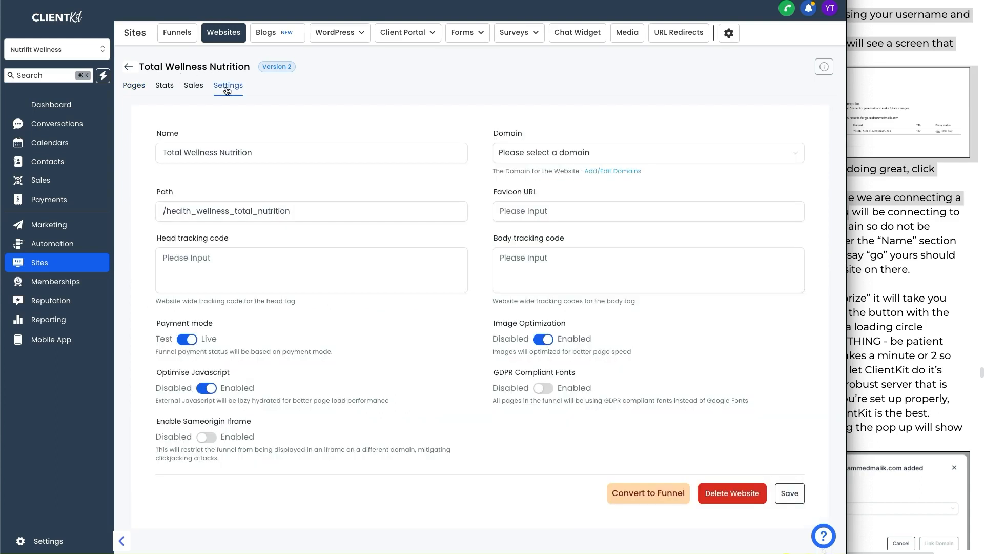
pyautogui.click(576, 154)
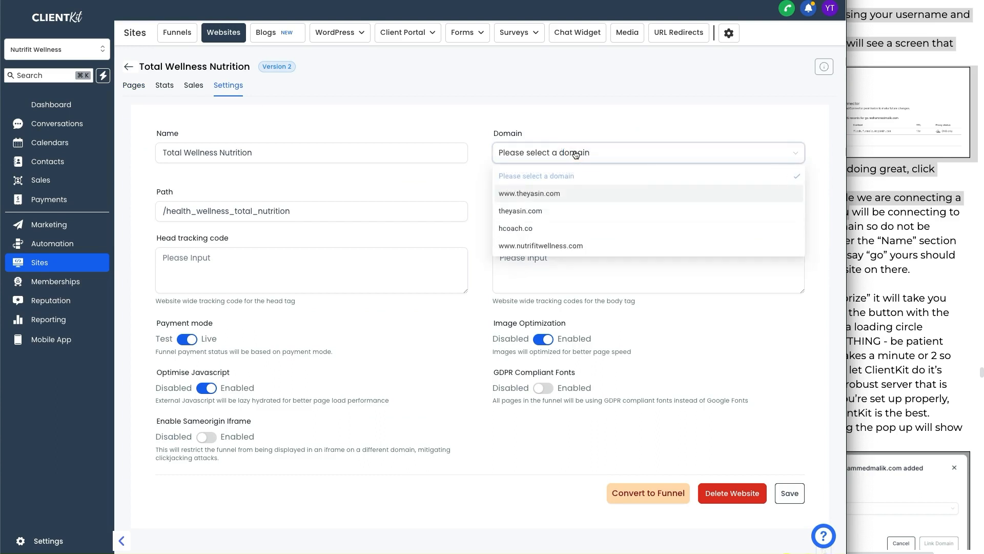
pyautogui.click(524, 216)
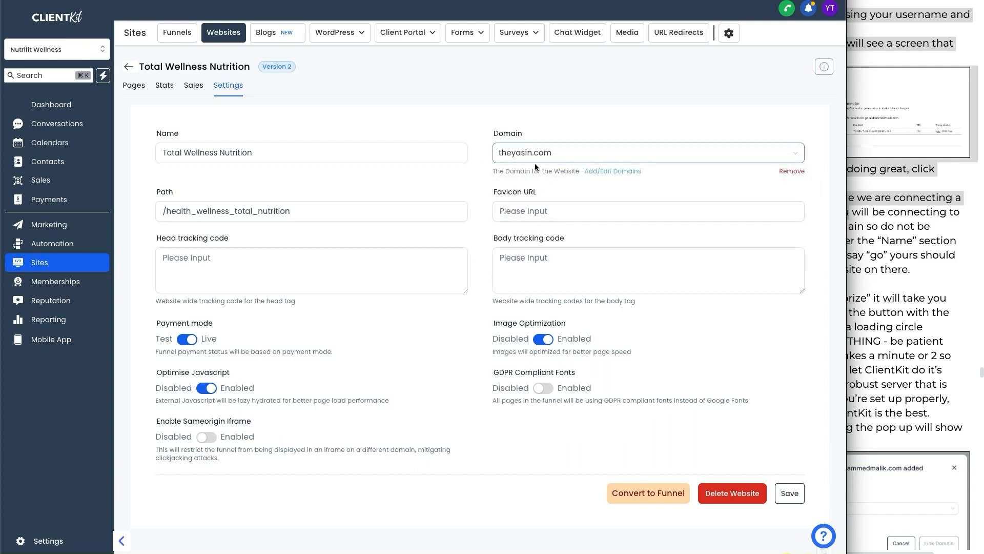
pyautogui.click(788, 493)
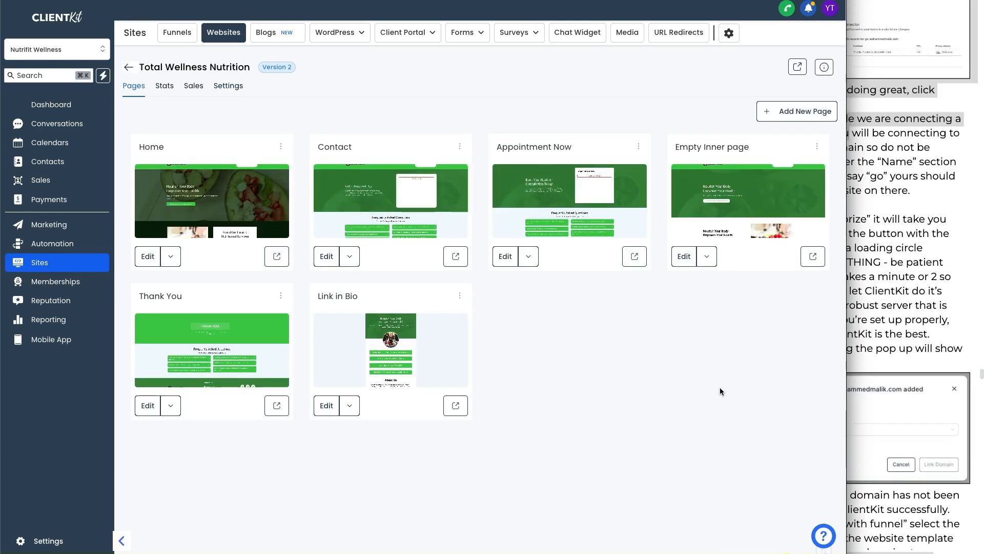
# - Check the Home page path and open it live at theyasin.com/home-9270
pyautogui.click(281, 147)
pyautogui.click(289, 77)
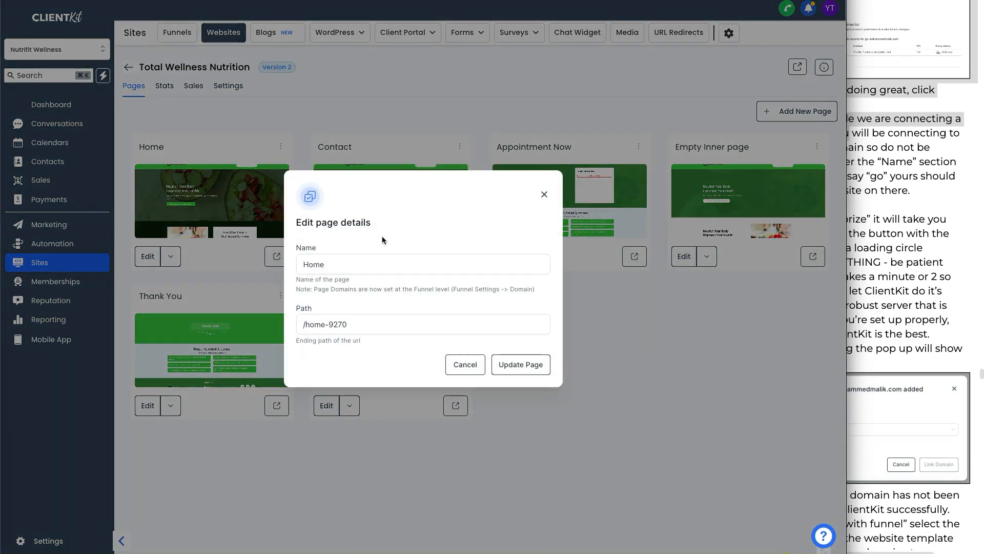
pyautogui.click(308, 307)
pyautogui.click(544, 194)
pyautogui.click(276, 263)
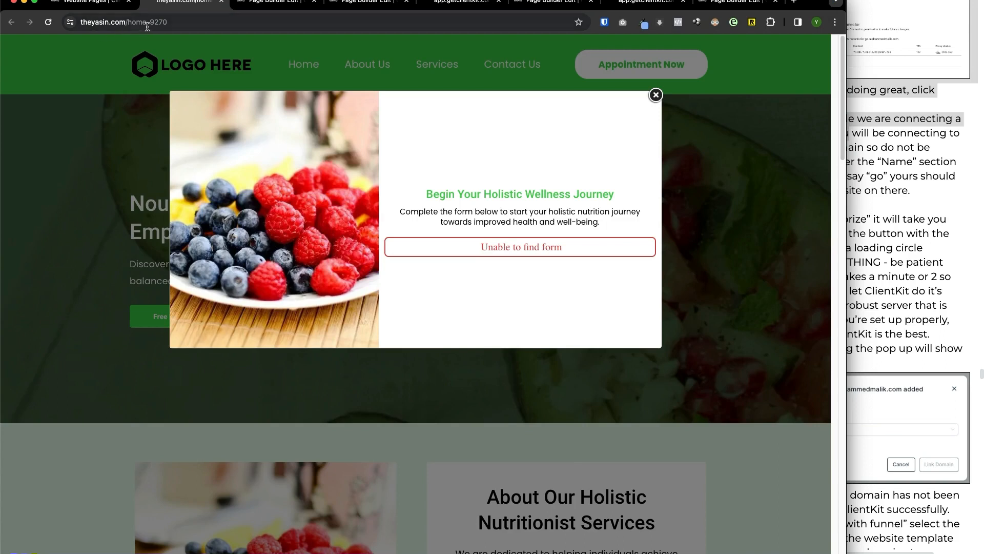
pyautogui.click(656, 97)
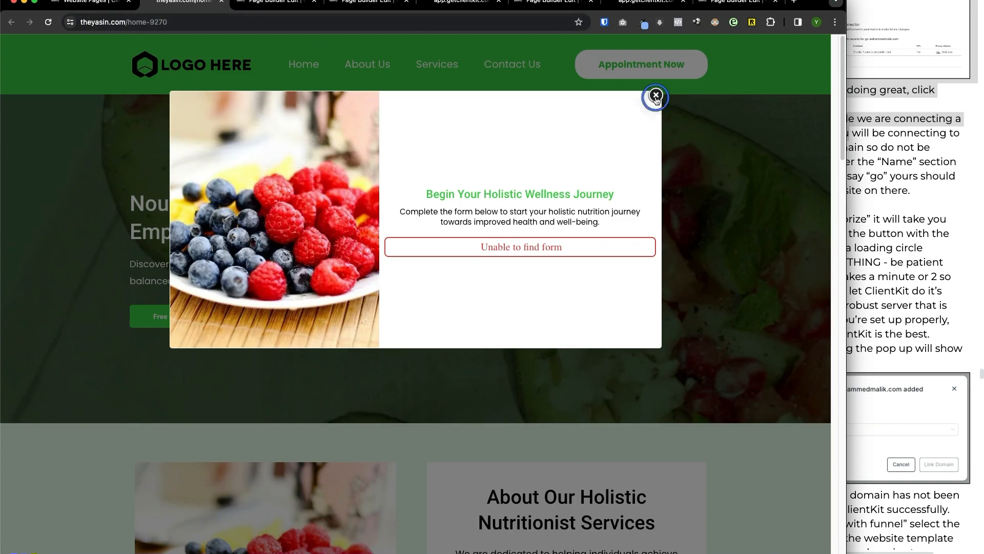
pyautogui.click(77, 4)
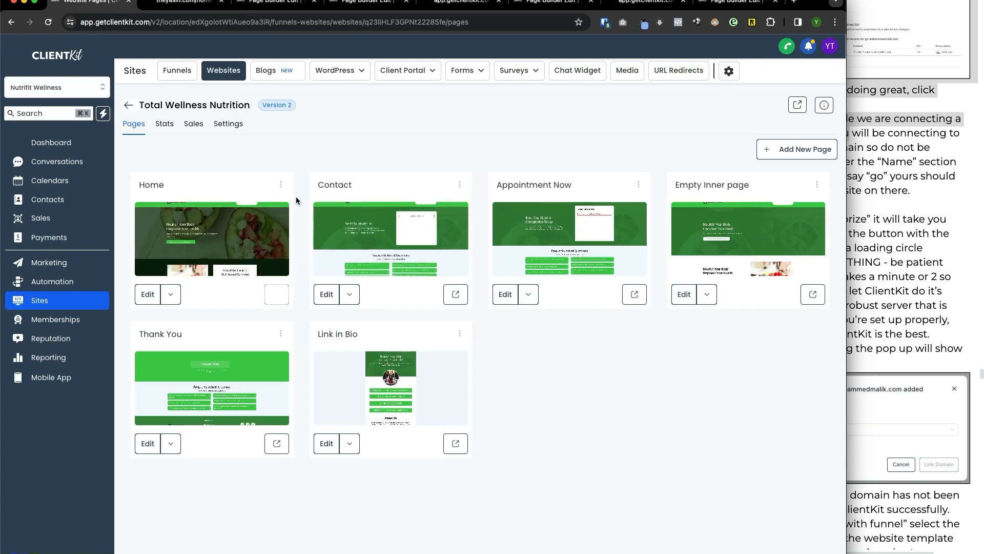
# - Recheck the Home path's number suffix against the live theyasin.com tab, then reopen website settings
pyautogui.click(281, 184)
pyautogui.click(285, 112)
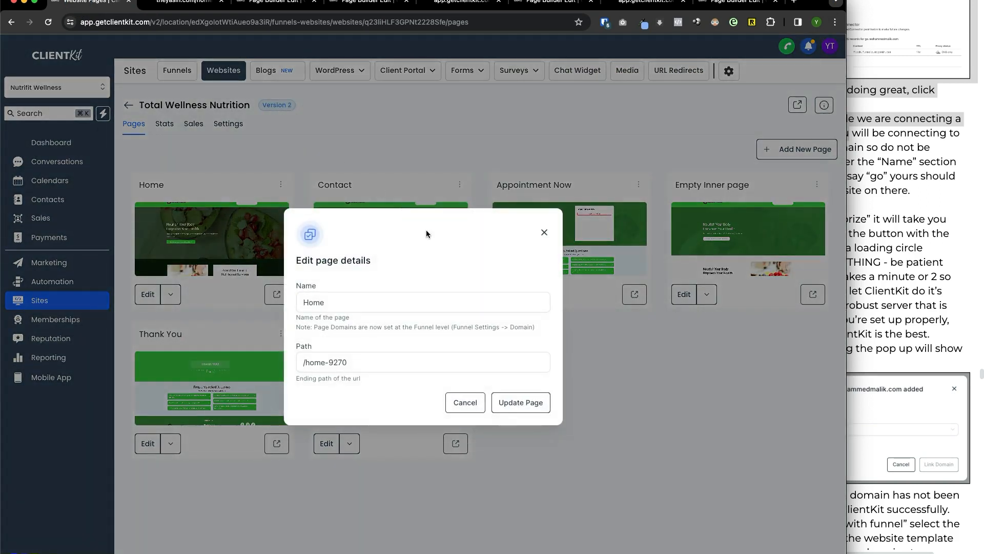
pyautogui.moveTo(321, 362); pyautogui.dragTo(380, 363)
pyautogui.click(544, 232)
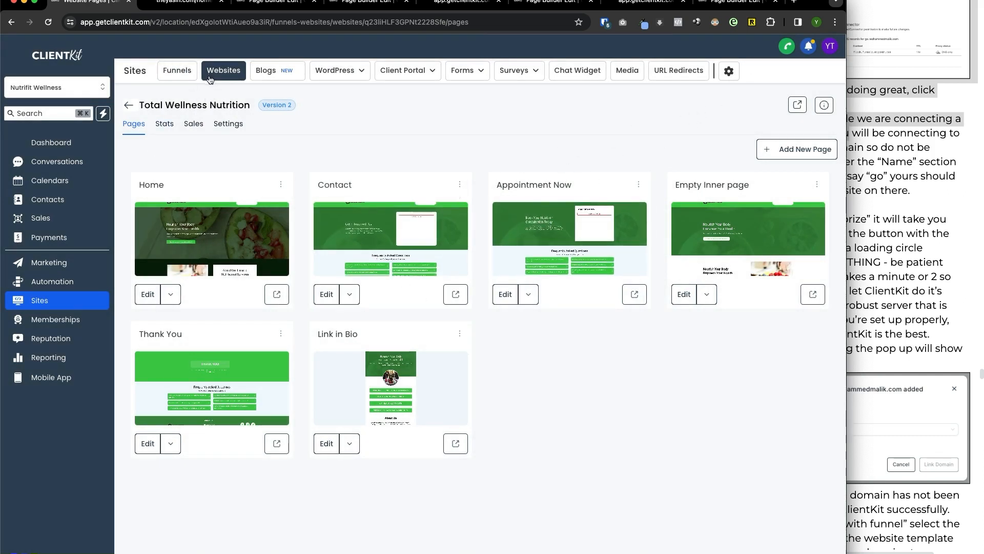
pyautogui.click(208, 4)
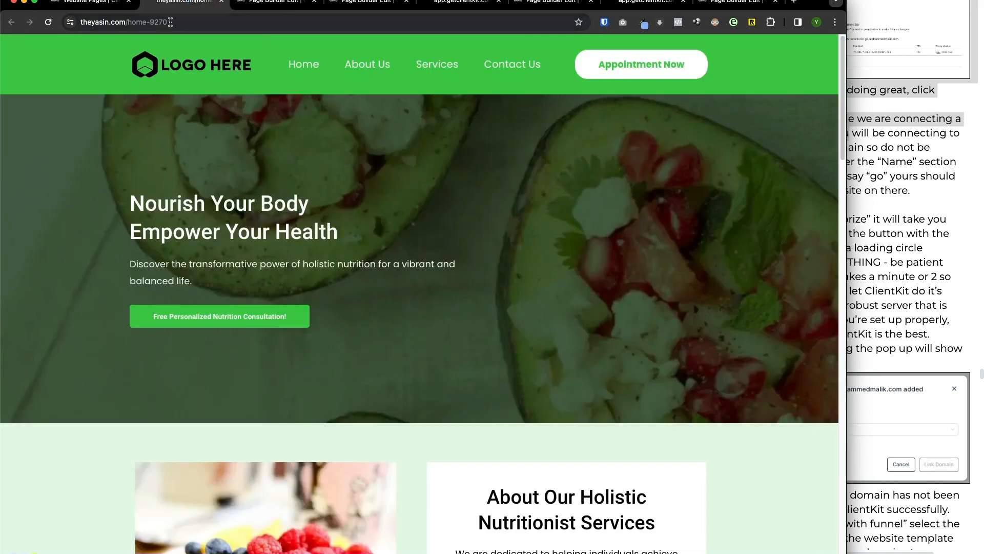
pyautogui.click(109, 6)
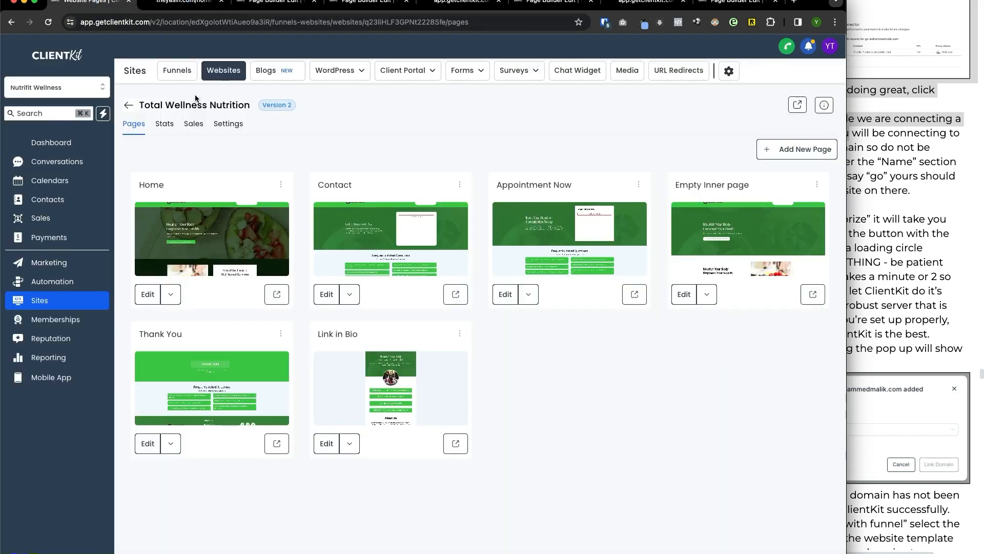
pyautogui.click(183, 8)
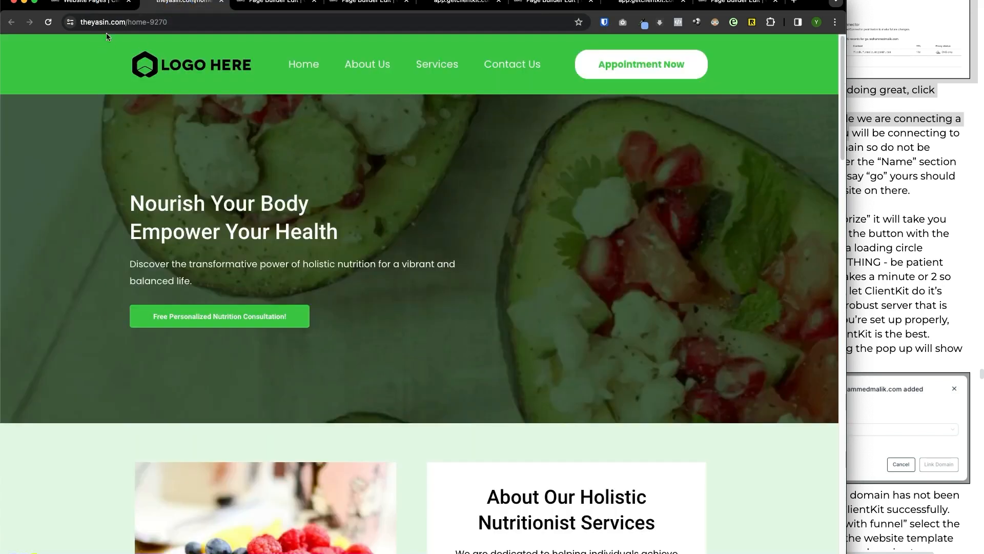
pyautogui.click(106, 6)
pyautogui.click(183, 6)
pyautogui.click(106, 6)
pyautogui.click(228, 124)
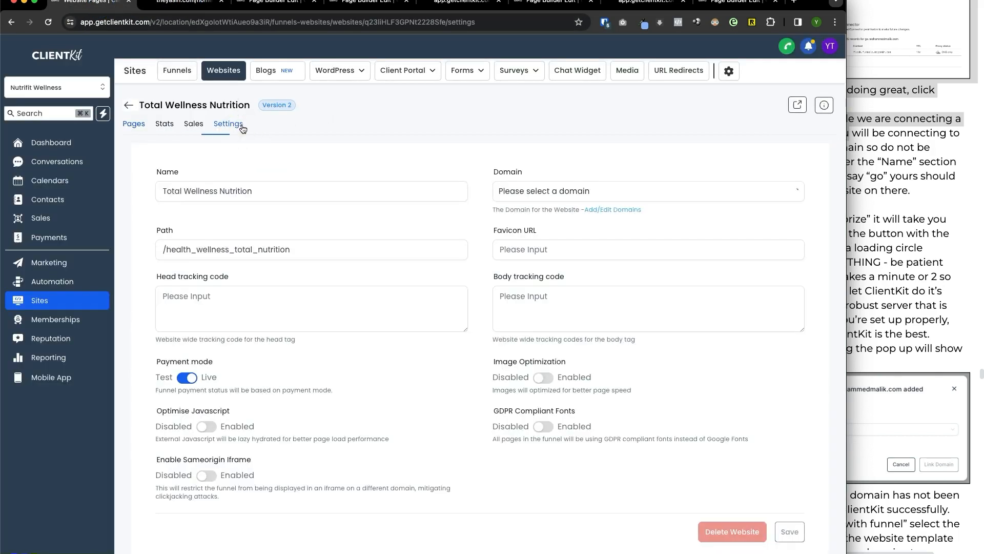
# - Scroll the Connect Domain instructions to the top, alongside settings showing theyasin.com
pyautogui.moveTo(810, 3); pyautogui.dragTo(810, 0)
pyautogui.click(912, 154)
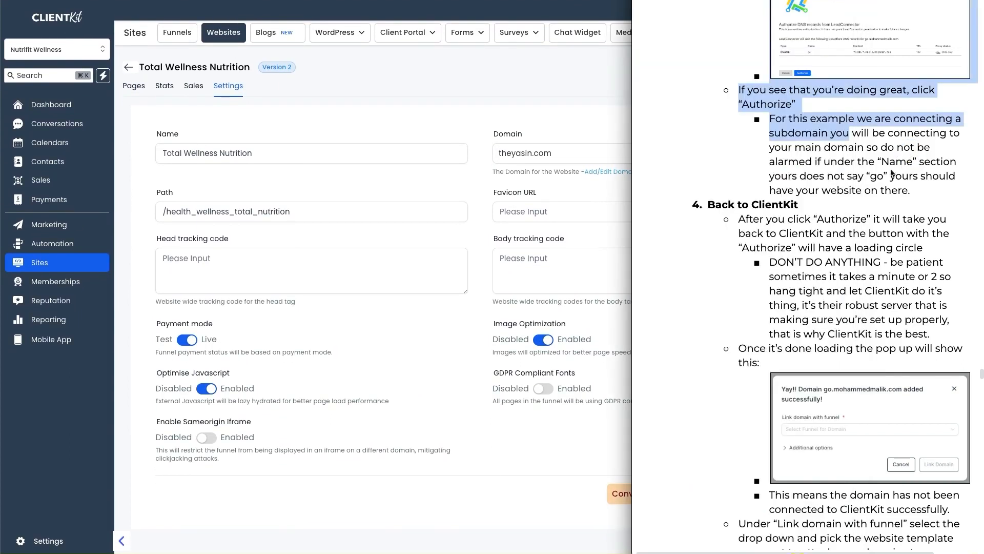
pyautogui.click(886, 174)
pyautogui.scroll(1, 833, 234)
pyautogui.scroll(8, 832, 230)
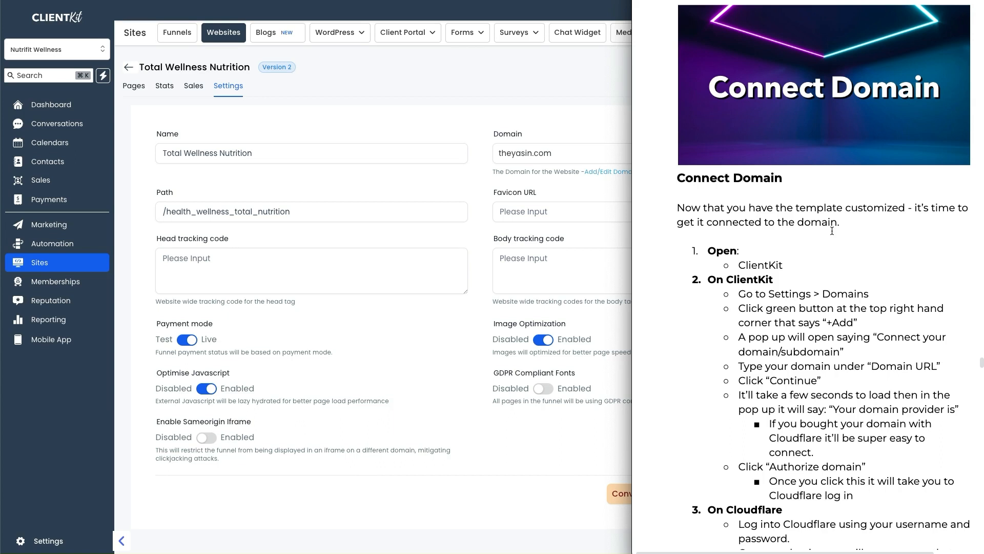
pyautogui.click(545, 459)
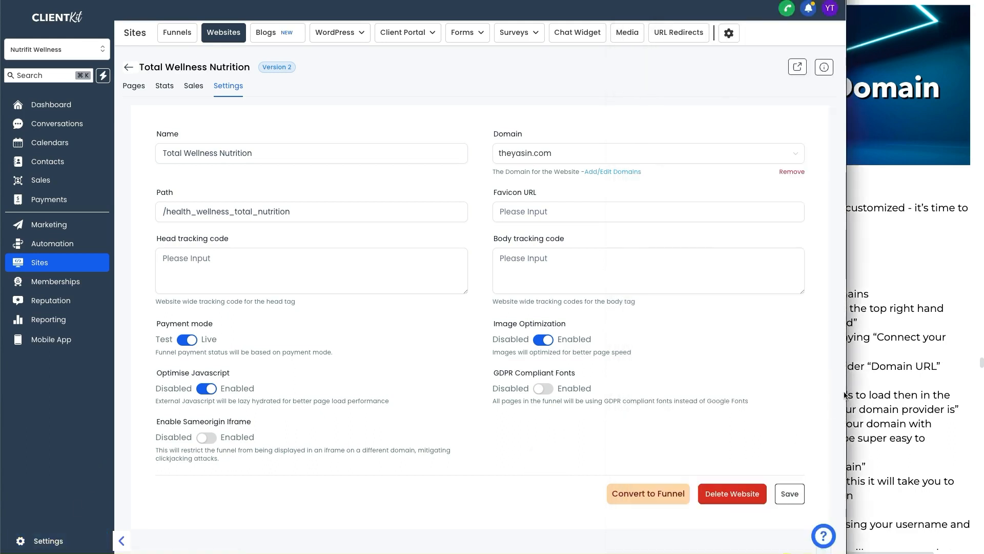
pyautogui.click(863, 371)
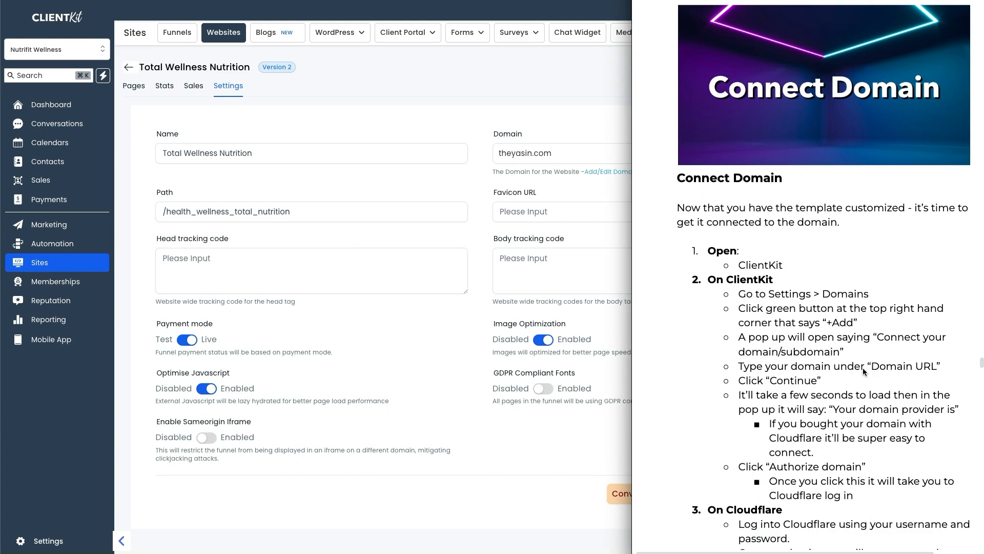